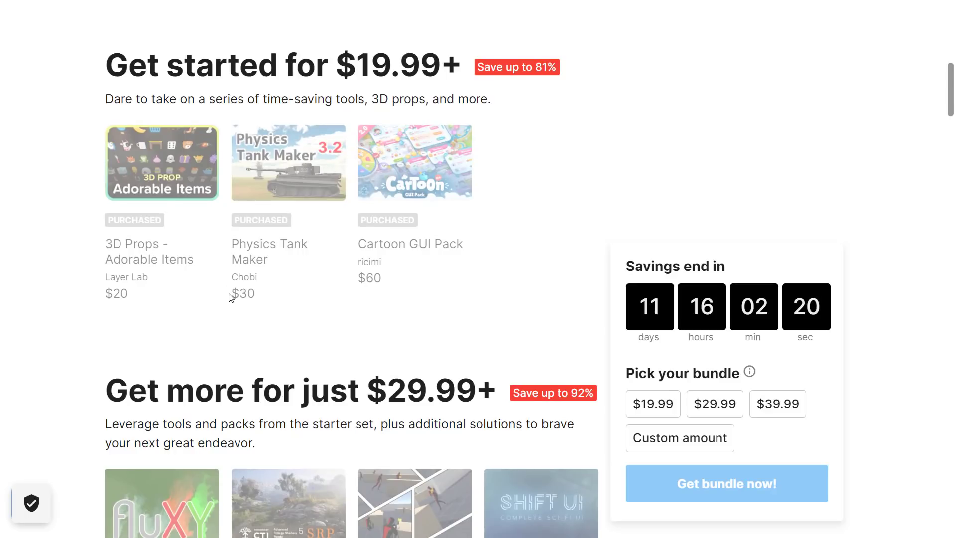
Browse the bundle tiers down to the $39.99 tier and view the quick look of Magio - Interactive Effect Engine
scroll(237, 296, down, 12)
scroll(285, 309, down, 1)
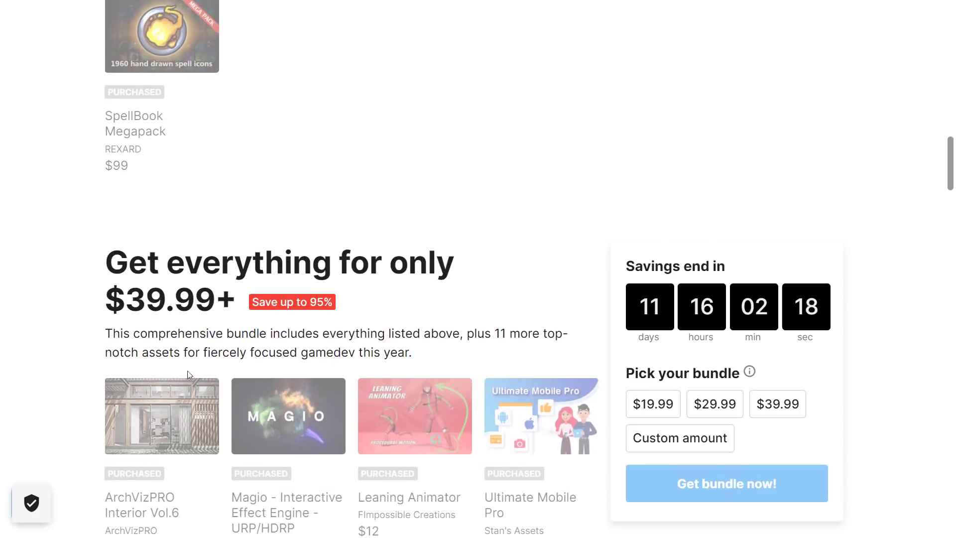
scroll(144, 301, down, 1)
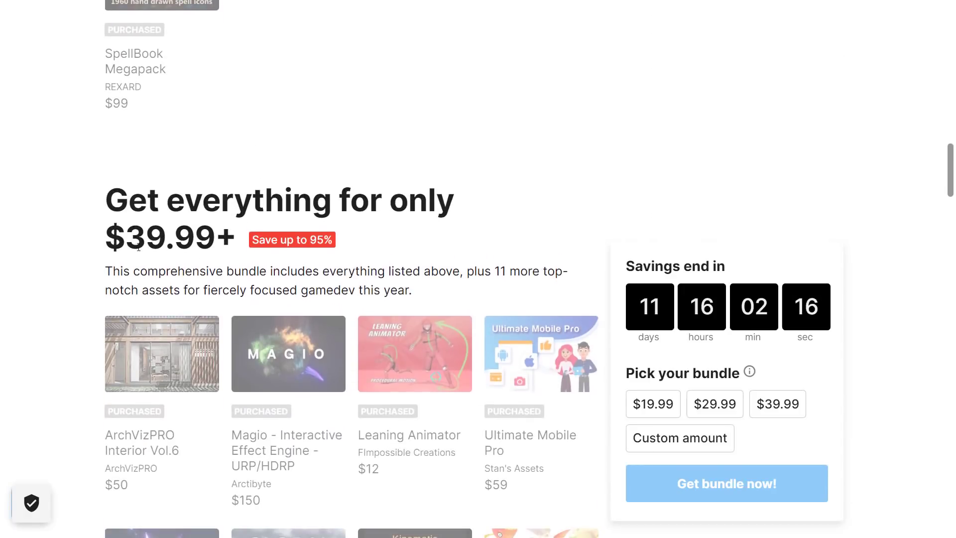
scroll(139, 248, down, 1)
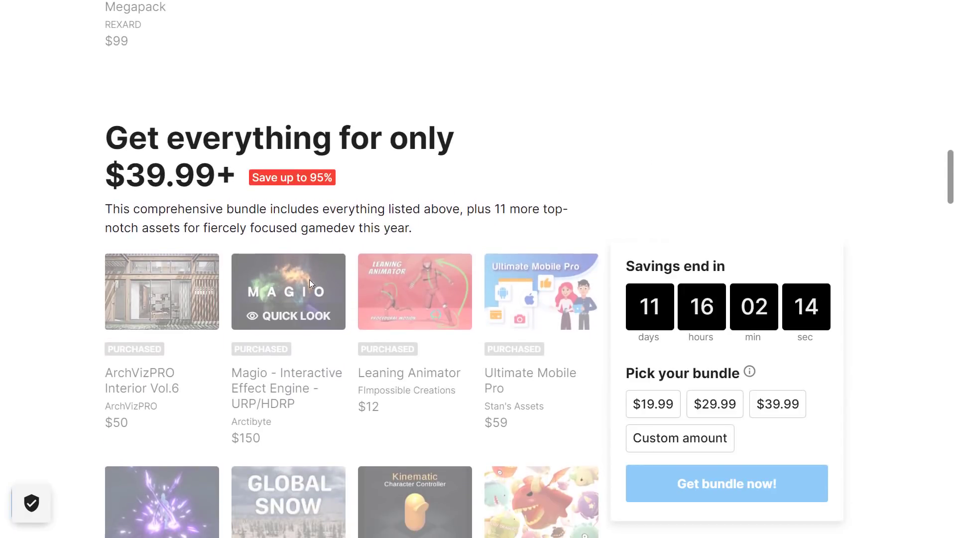
click(305, 316)
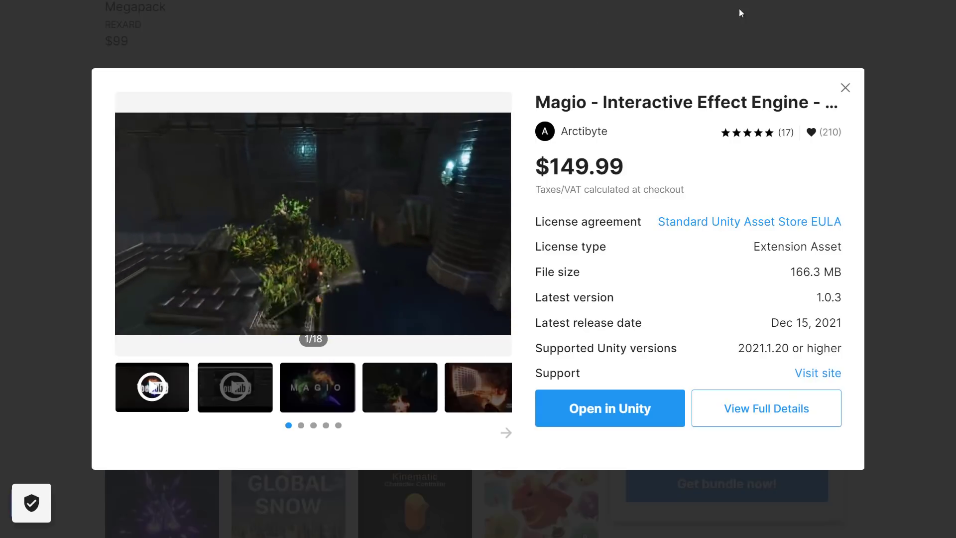
click(846, 88)
Look over the other assets included in the $39.99 bundle tier
scroll(534, 300, down, 3)
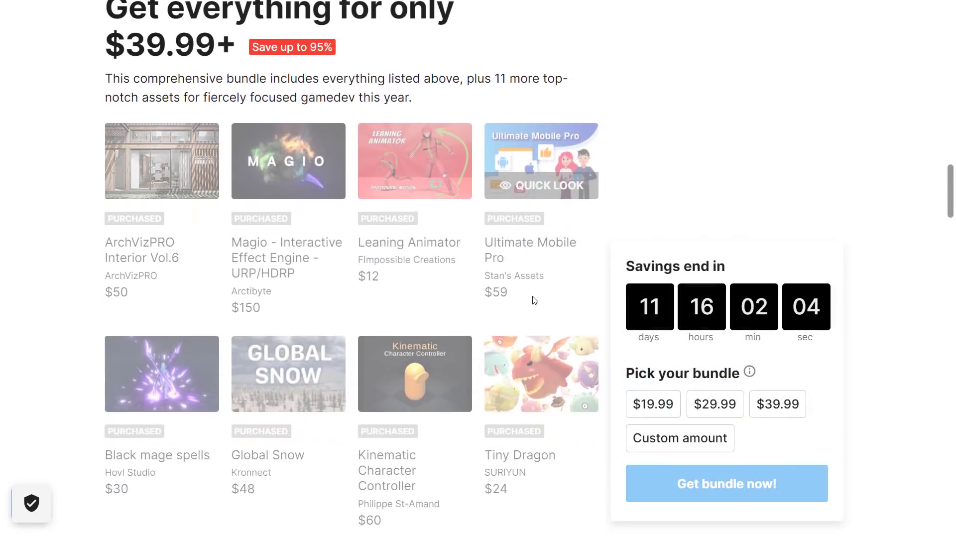
scroll(534, 300, down, 2)
scroll(419, 347, up, 1)
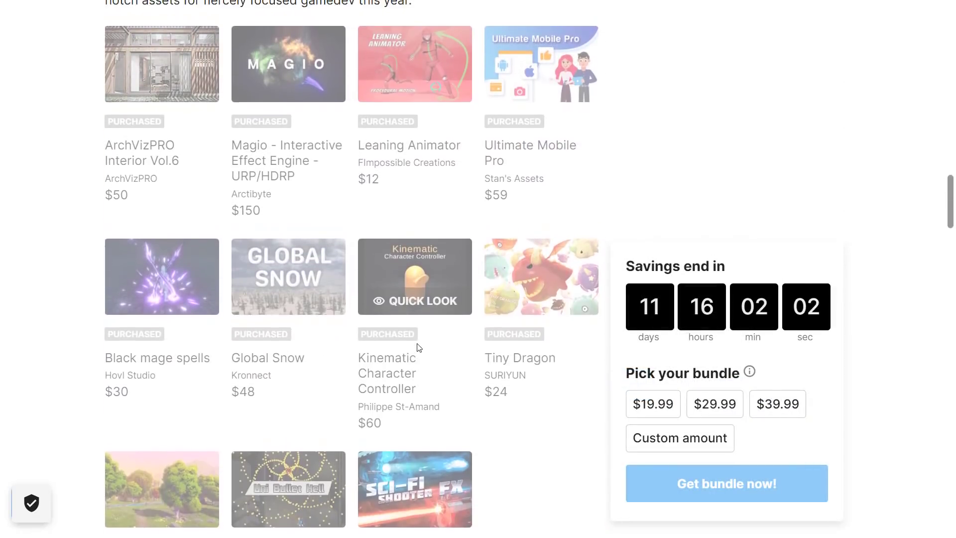
scroll(419, 347, up, 2)
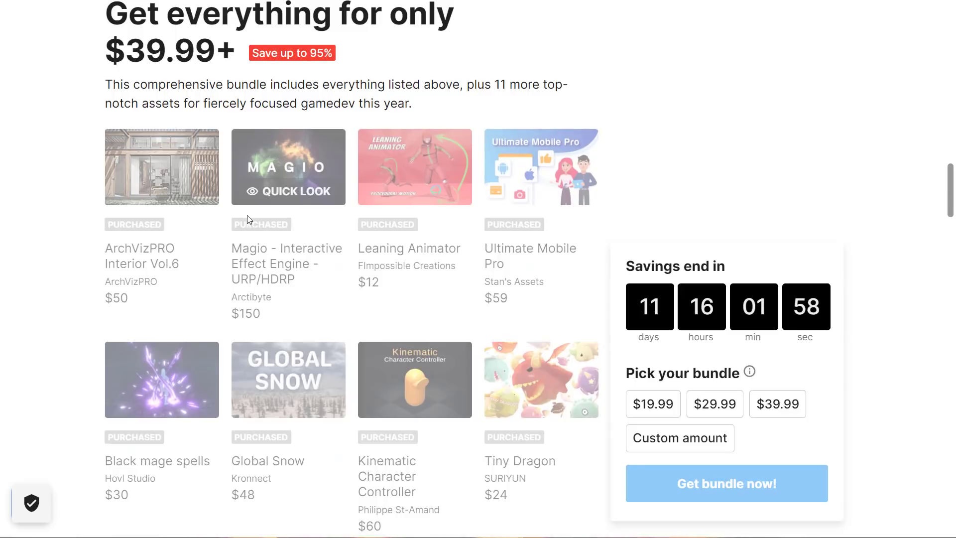
Switch to the running Magio demo and cast the Flame spell on the room's window grid and the treeman
key(alt+Tab)
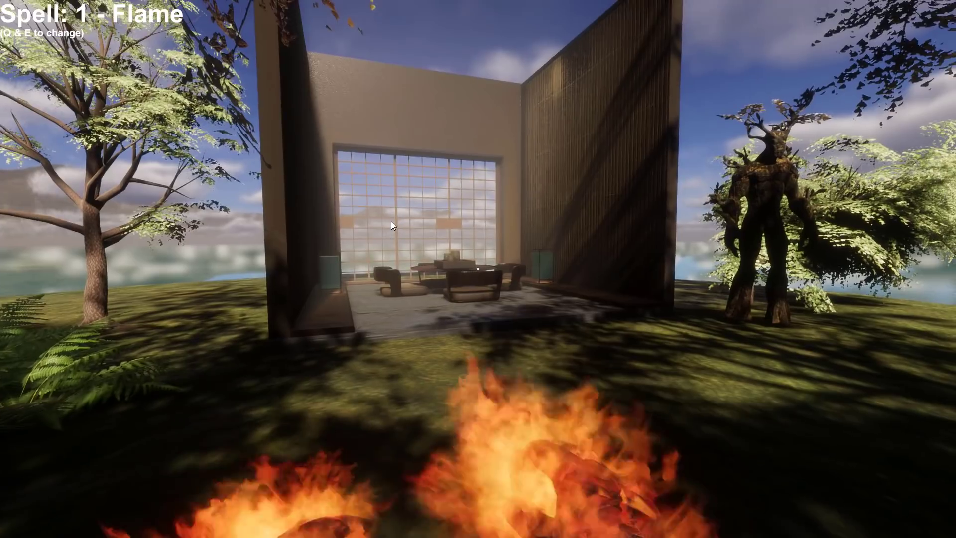
key(w)
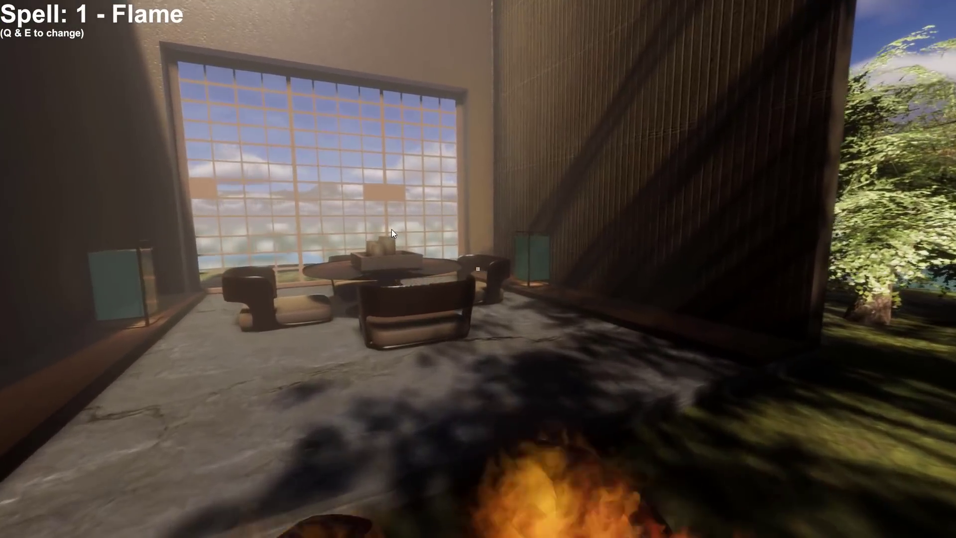
key(w)
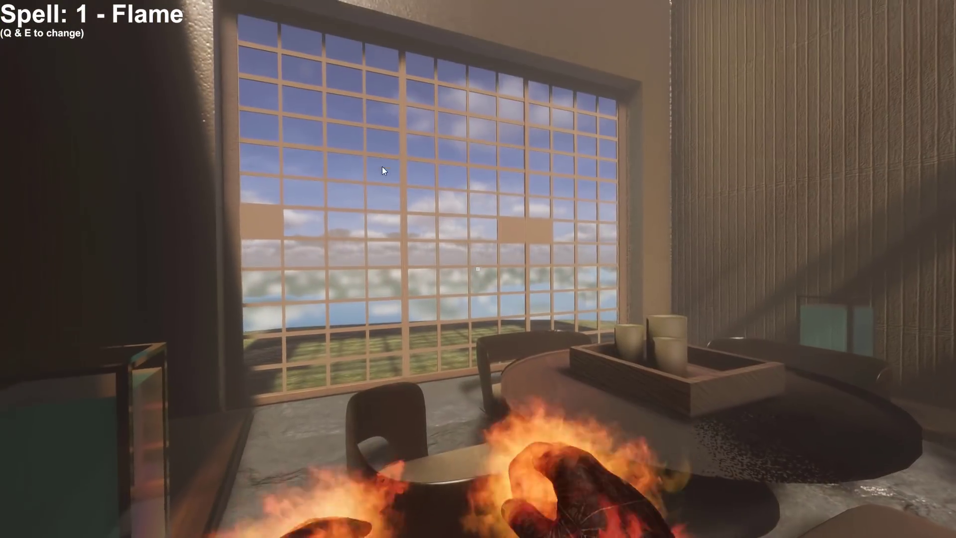
click(383, 167)
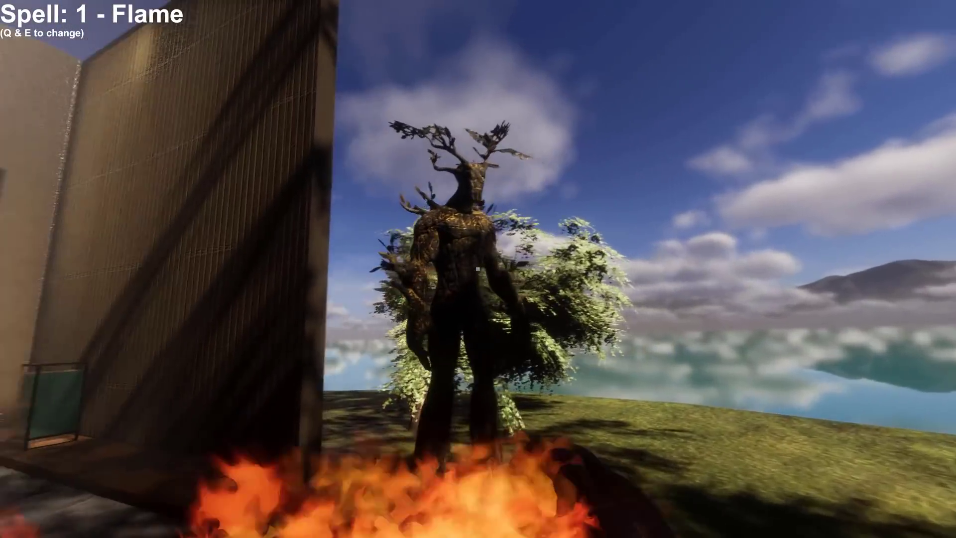
click(478, 269)
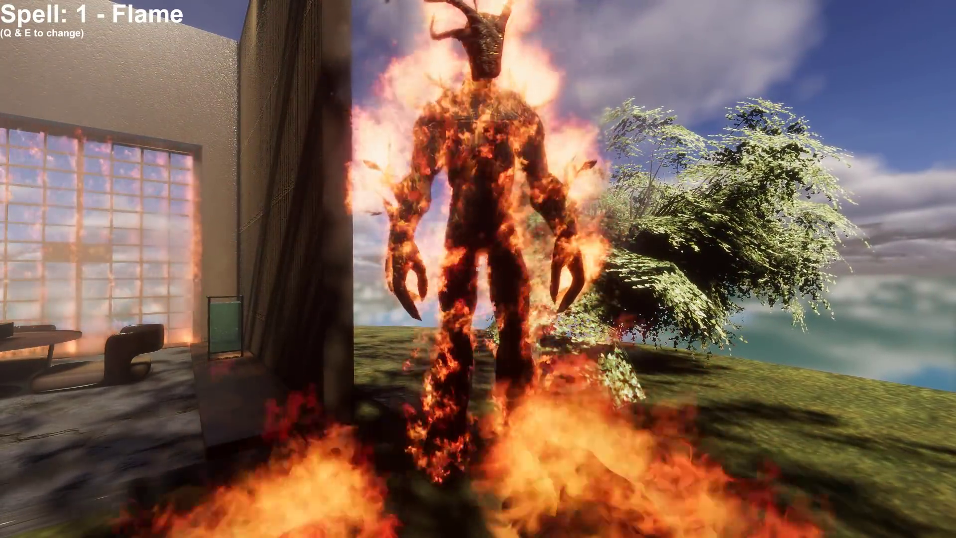
Change to the Plantify spell and cast it on the chairs and table inside the room
key(e)
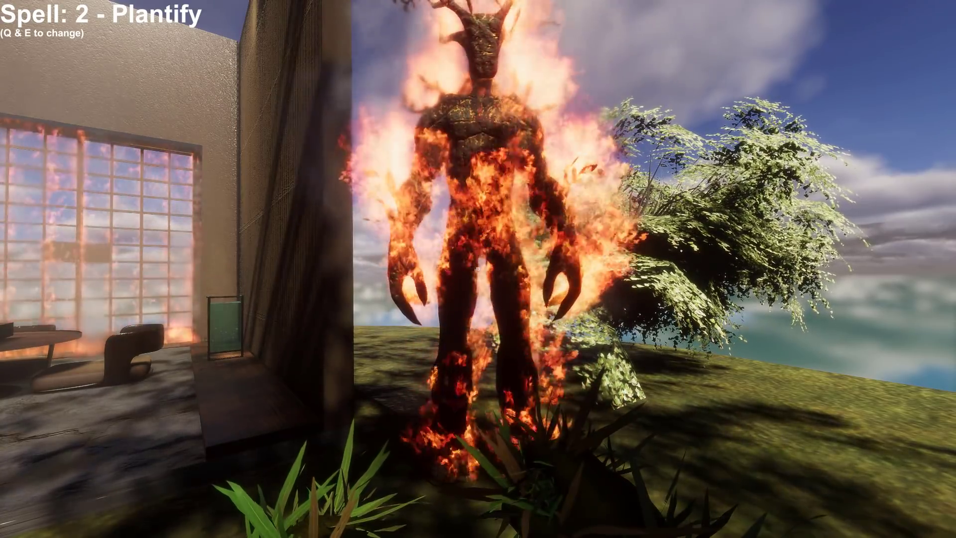
key(w)
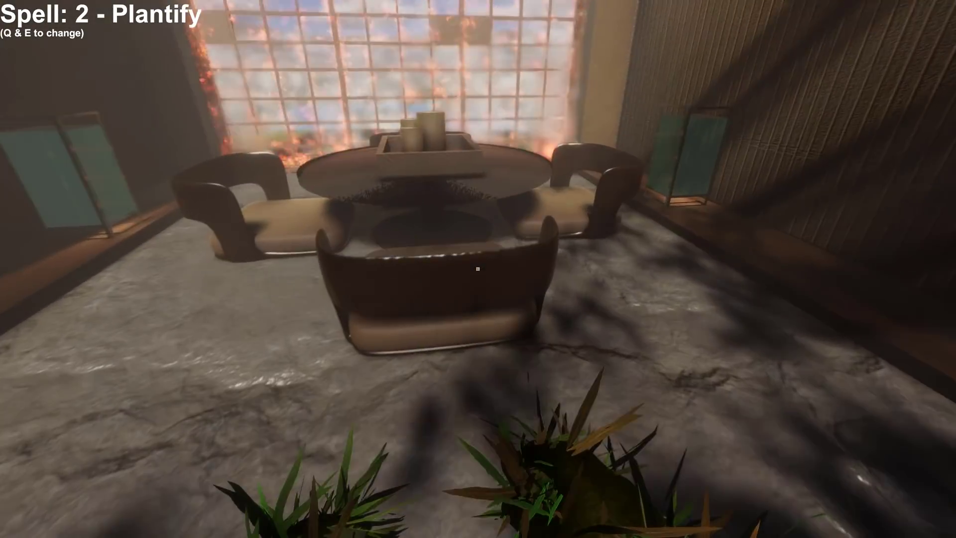
click(478, 269)
key(w)
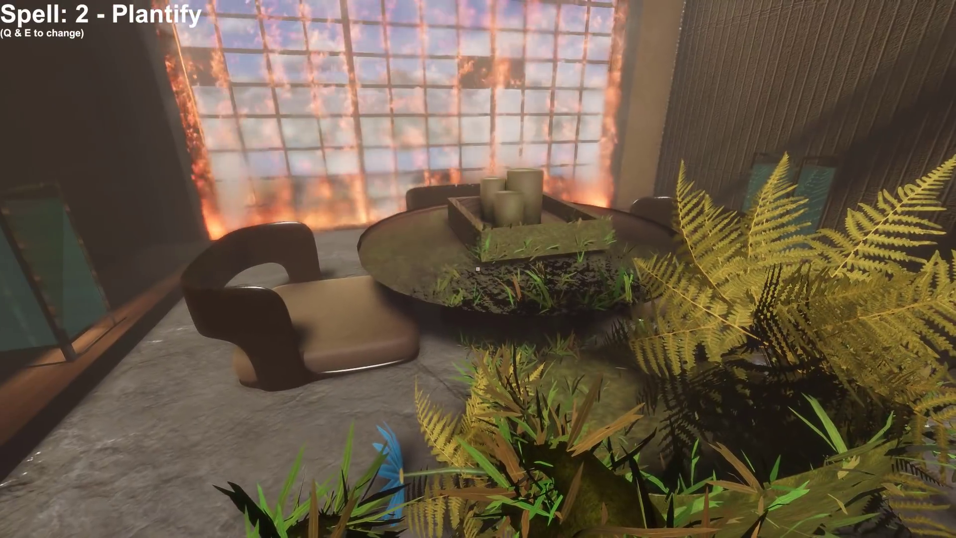
key(w)
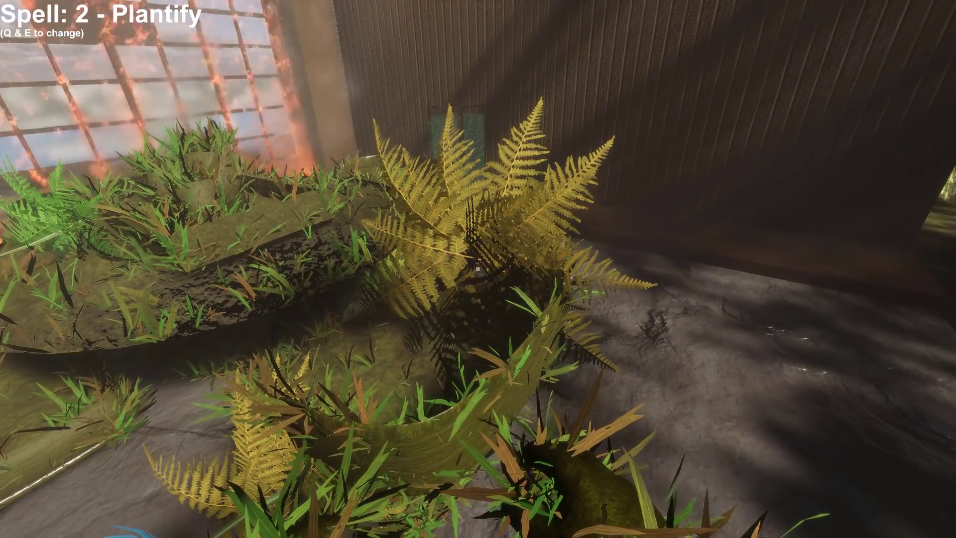
key(w)
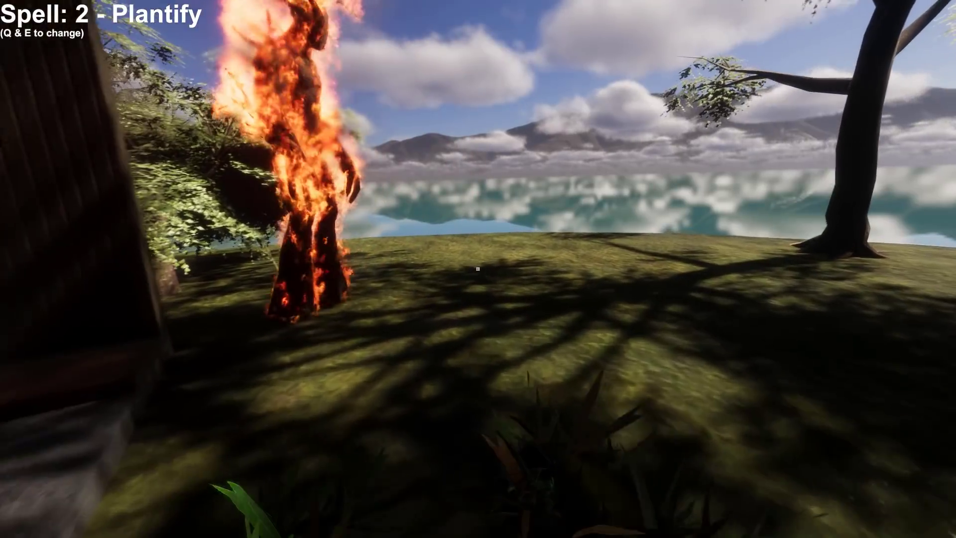
Return to the burning treeman outside the room and turn it to stone with the Petrify spell
key(s)
key(w)
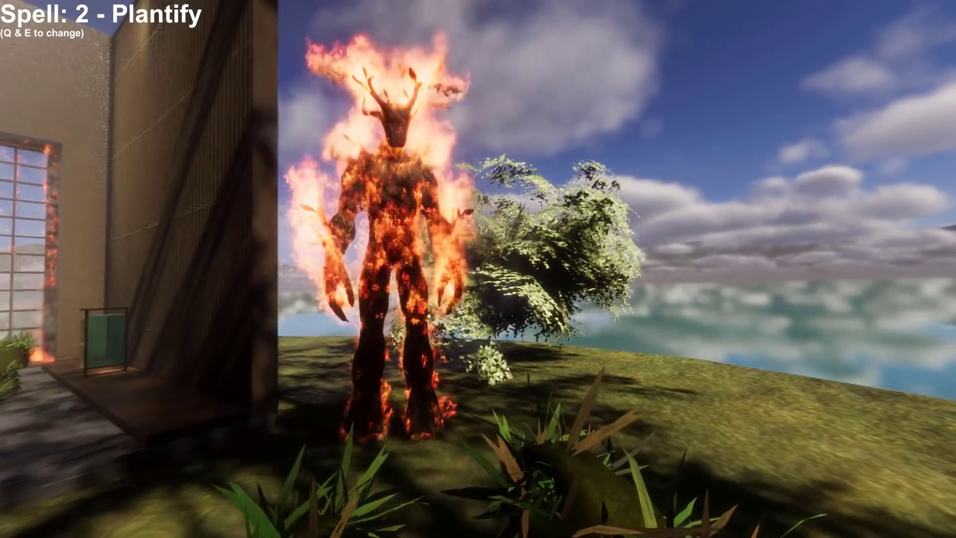
click(478, 269)
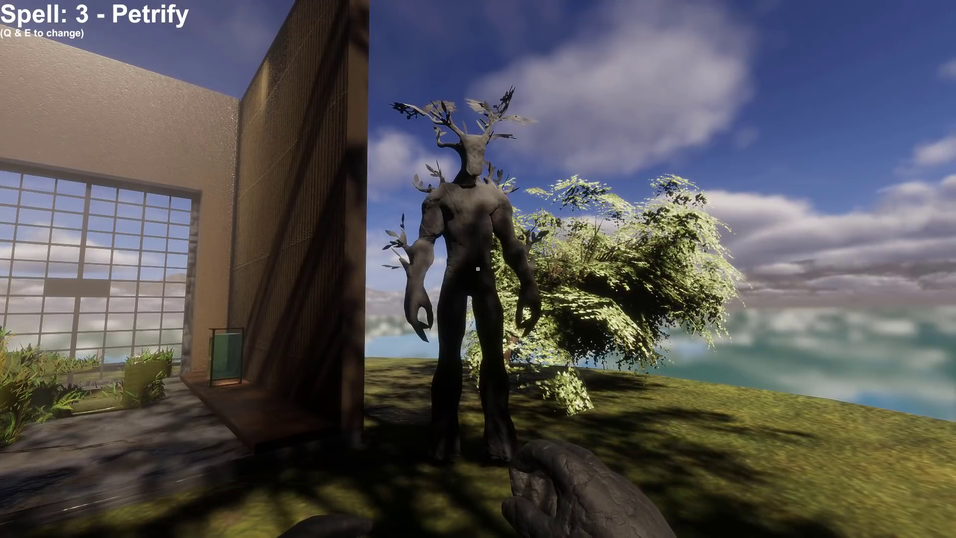
Change to the Melt spell and cast it on the petrified treeman
key(e)
key(w)
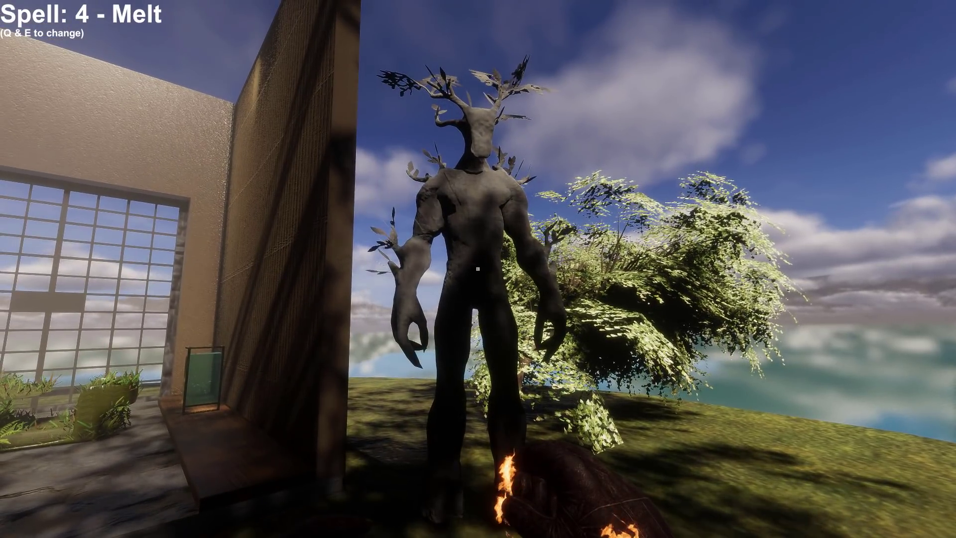
click(478, 269)
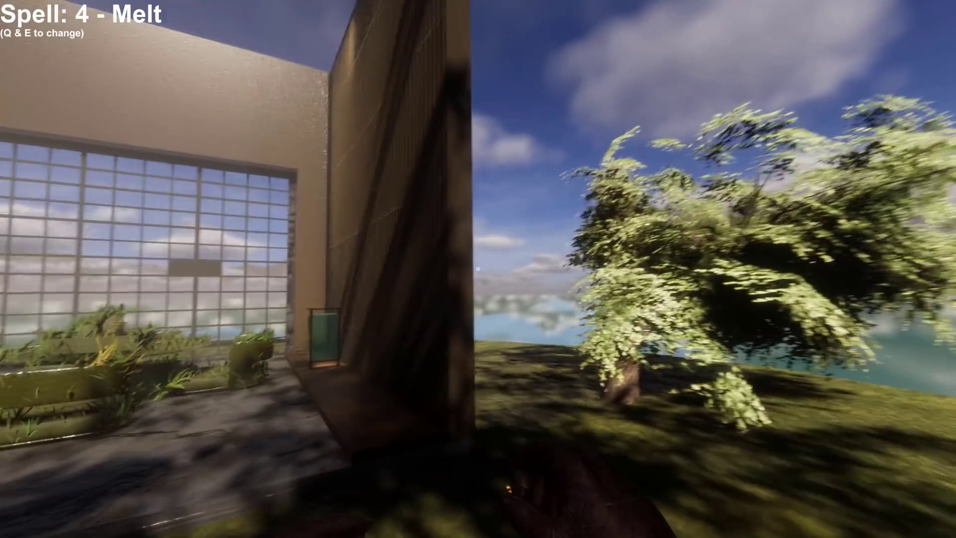
Cast the Melt spell on the room's ribbed side wall to burn a hole through it
key(w)
click(477, 269)
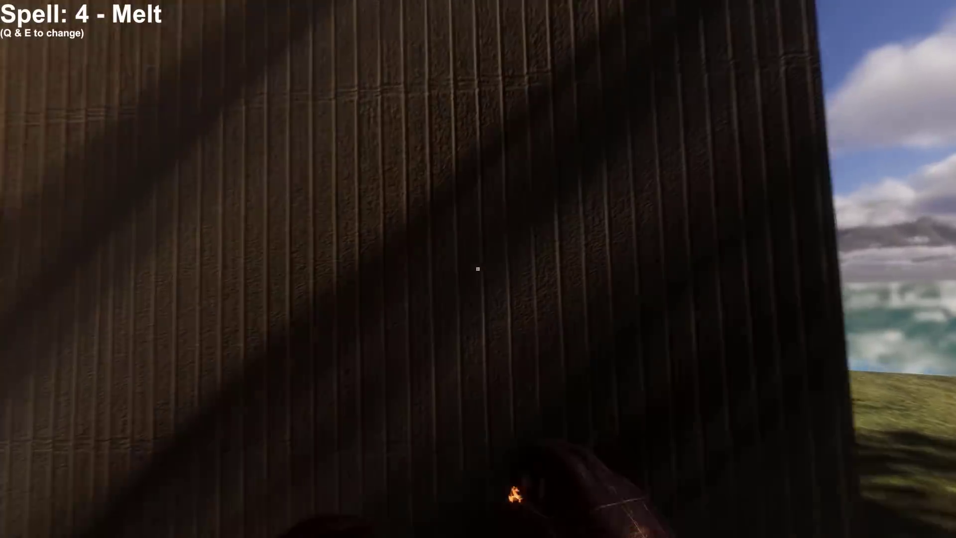
click(478, 269)
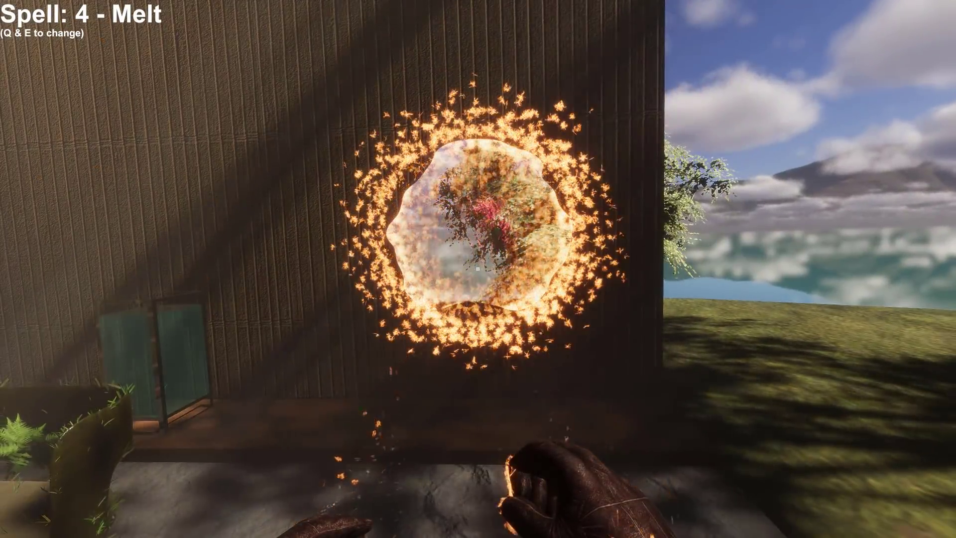
key(w)
key(s)
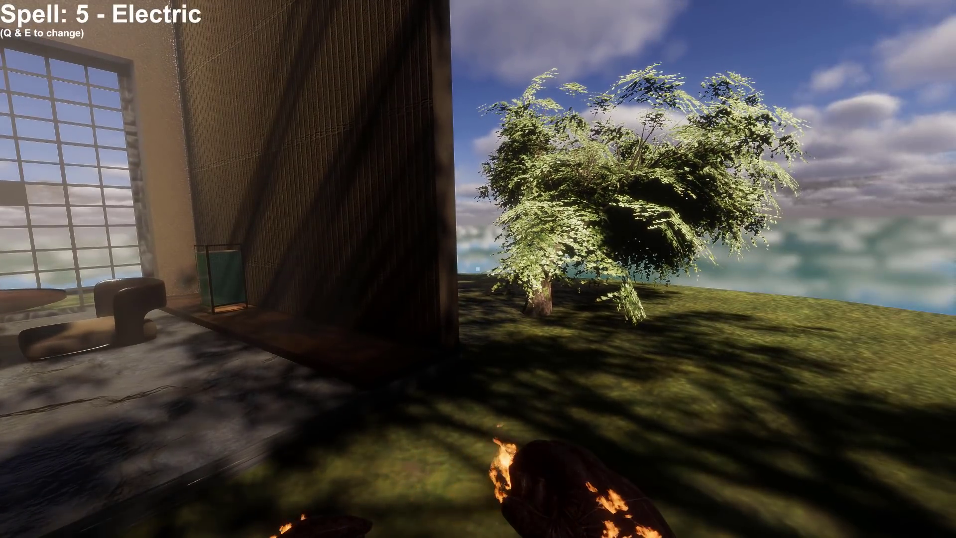
Approach the green-leaved tree beside the room and cast the Flame spell on it
key(s)
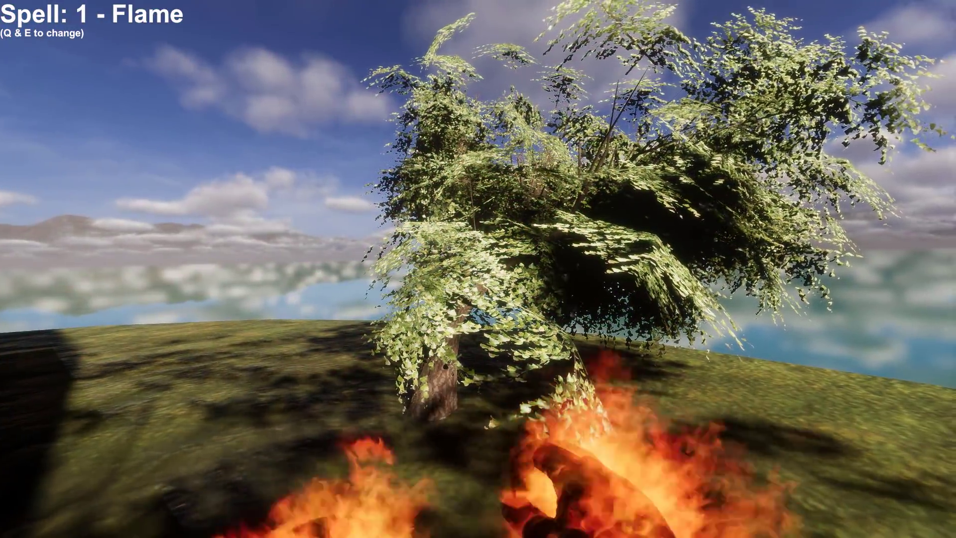
click(478, 269)
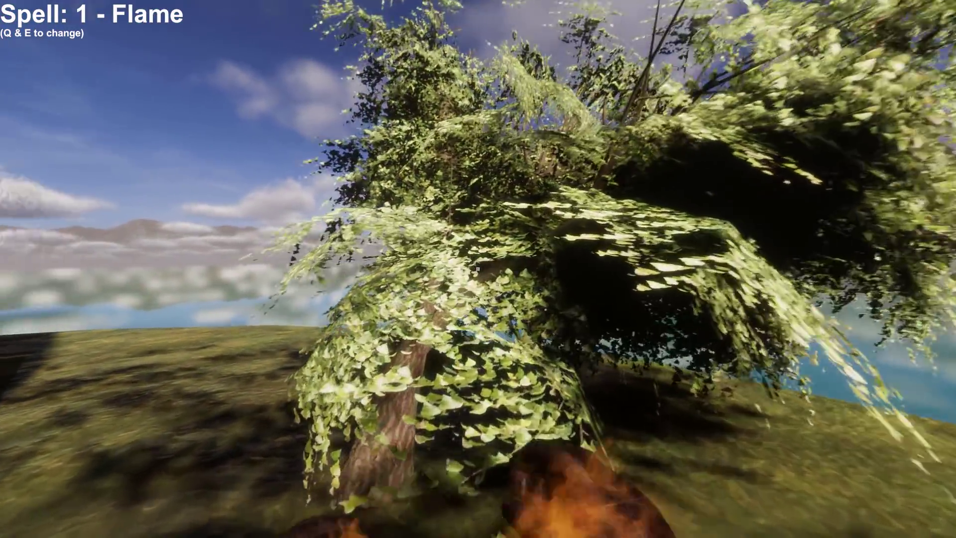
key(s)
key(w)
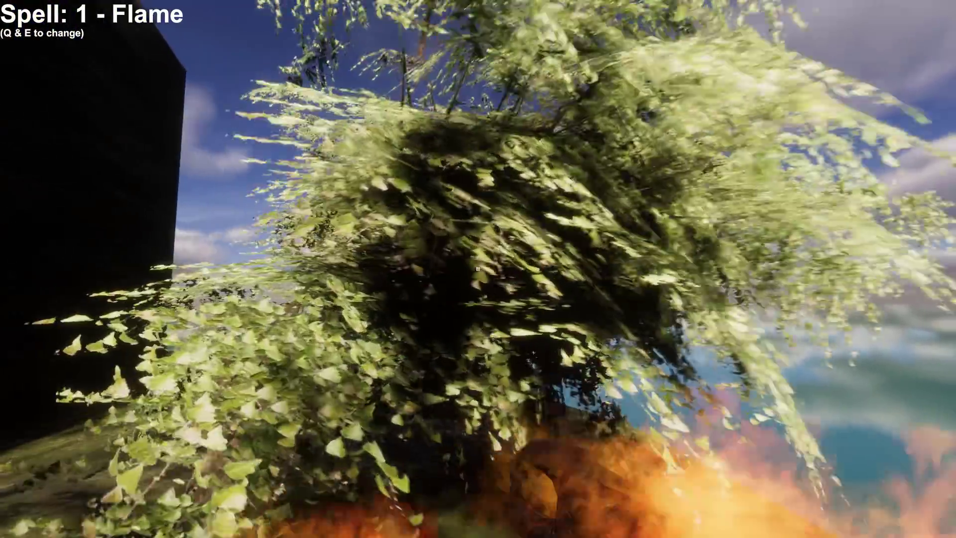
click(478, 269)
Set the pink-leaved tree near the ferns on fire with the Flame spell and watch the flames spread
key(s)
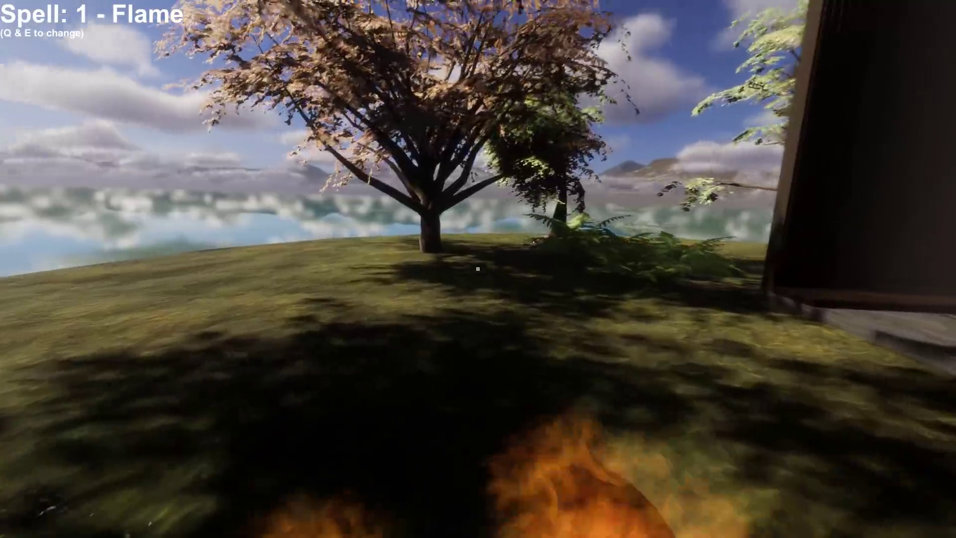
click(477, 269)
key(w)
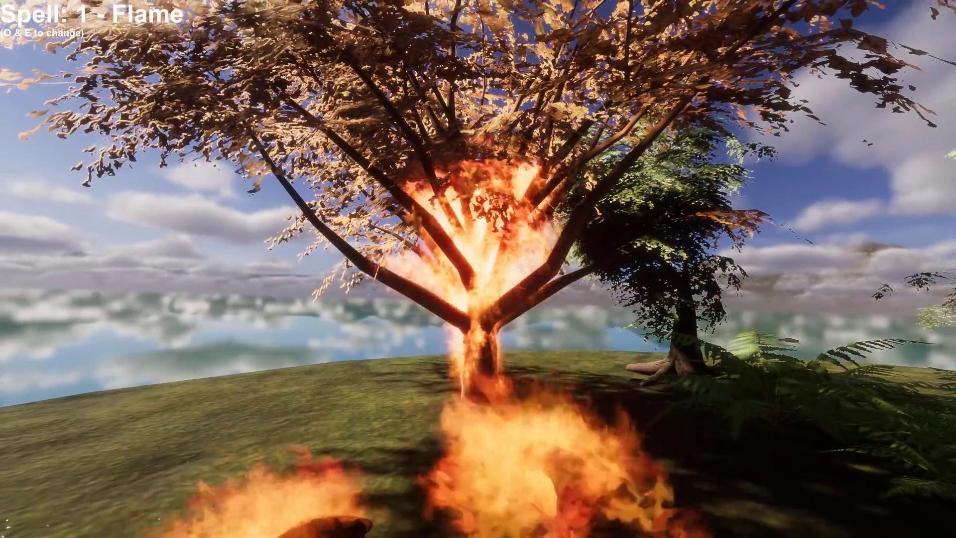
key(s)
key(w)
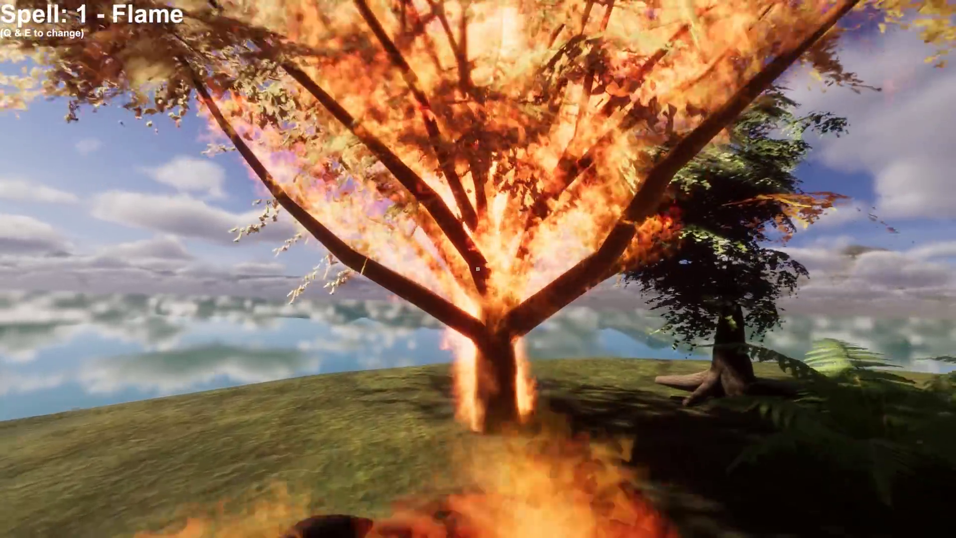
key(s)
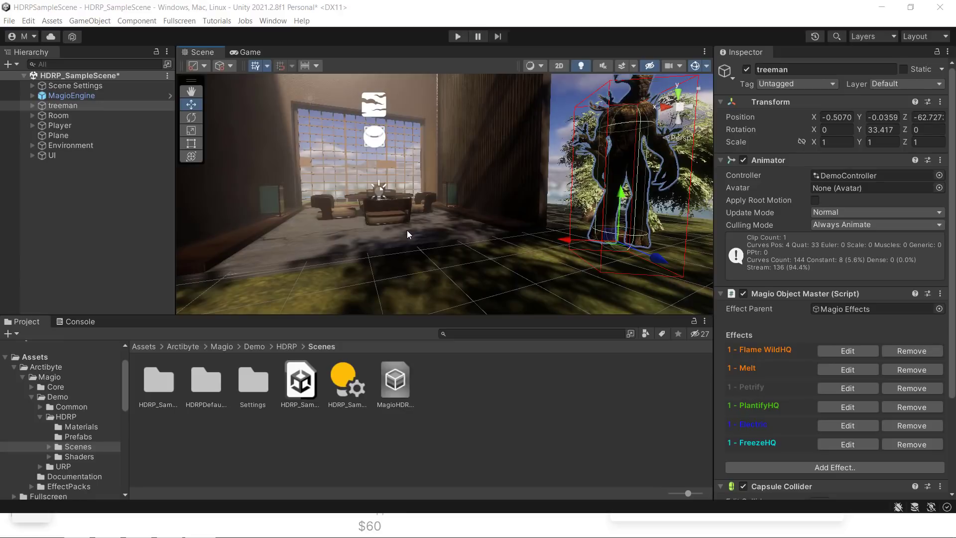
Inspect the MagioEngine object's script settings in the sample scene and expand its Compatible Shaders list
click(67, 94)
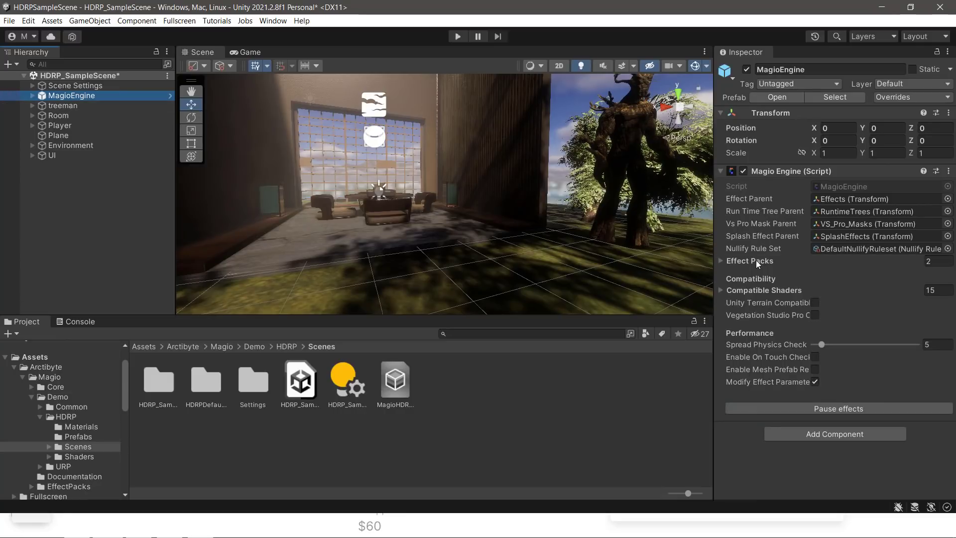
mouse_move(755, 240)
key(w)
right_drag(423, 233, 496, 228)
key(s)
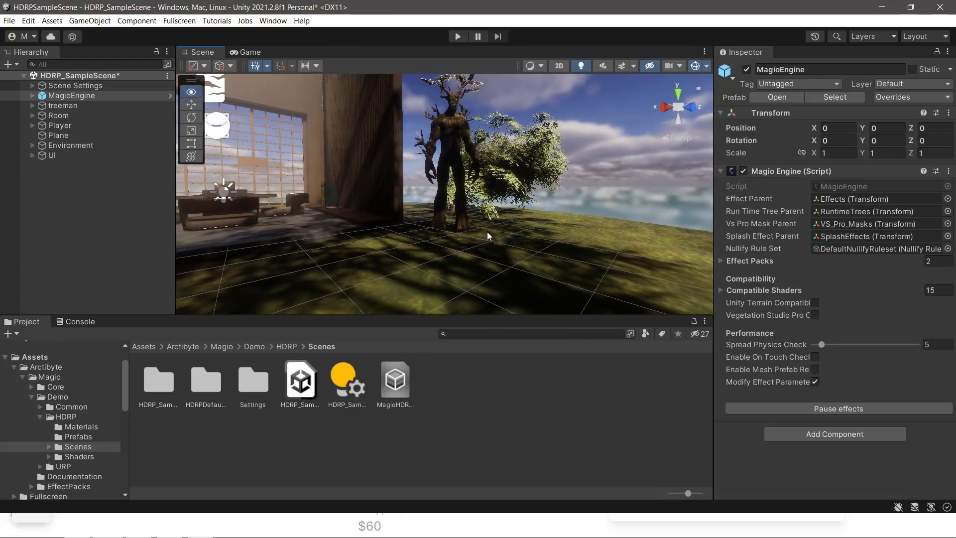
key(w)
right_drag(487, 232, 426, 229)
key(s)
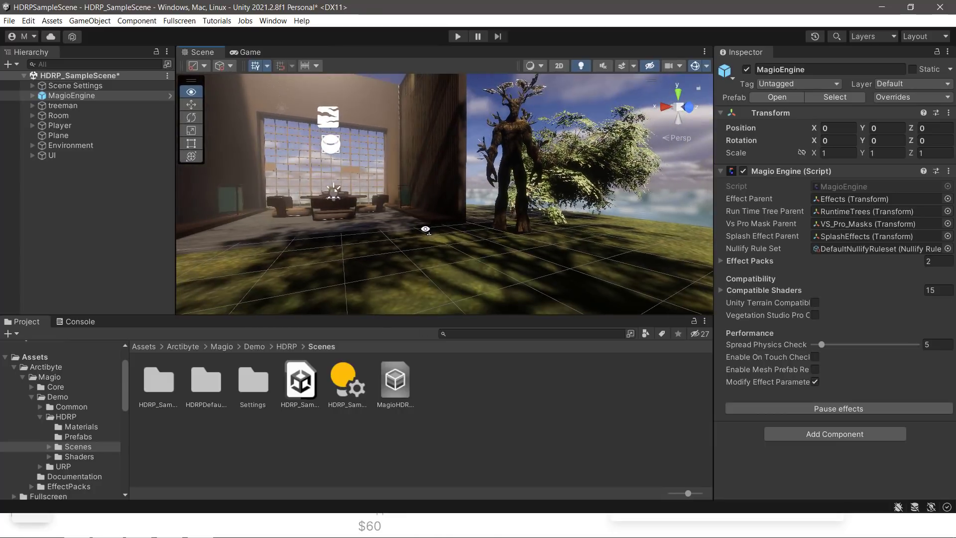
click(723, 291)
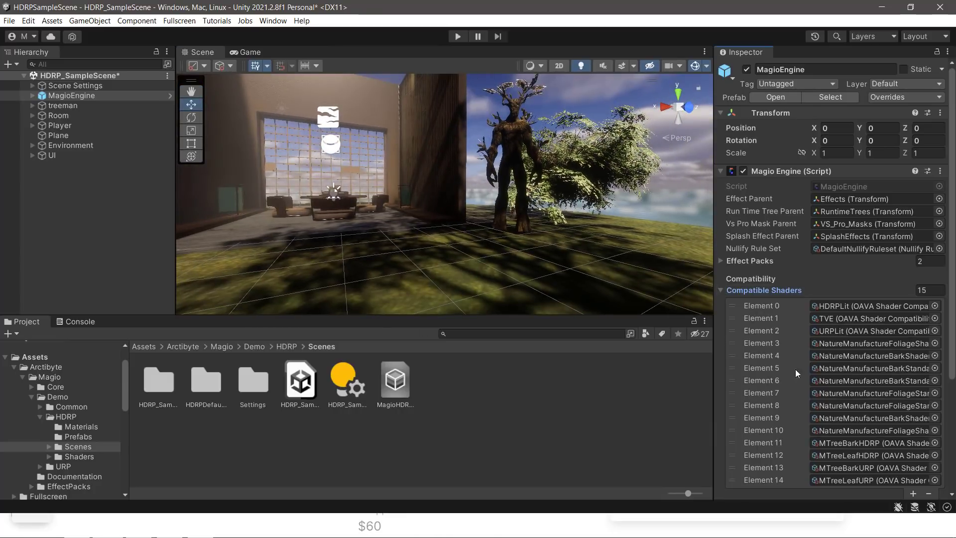
Look through the MagioEngine's Compatible Shaders list and collapse it
scroll(817, 422, down, 2)
scroll(777, 369, up, 2)
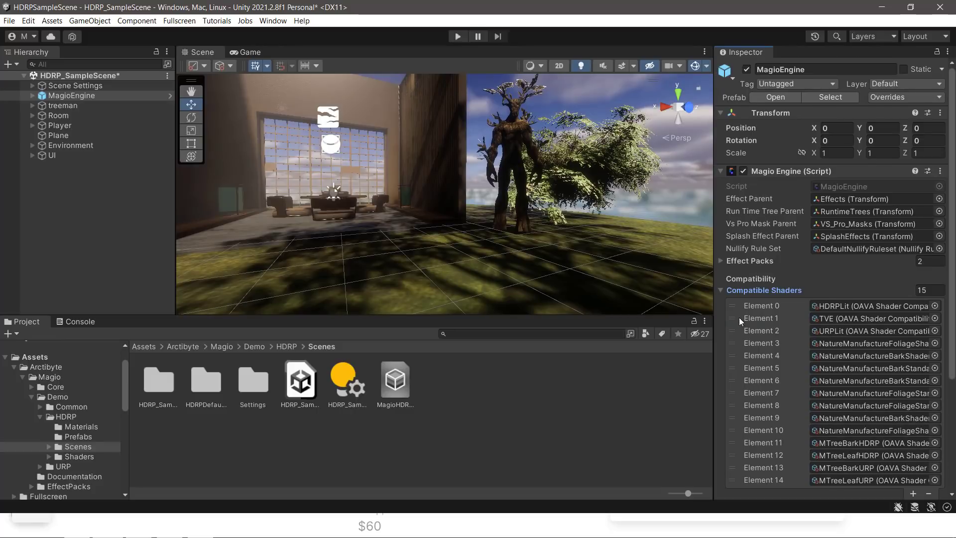
click(722, 290)
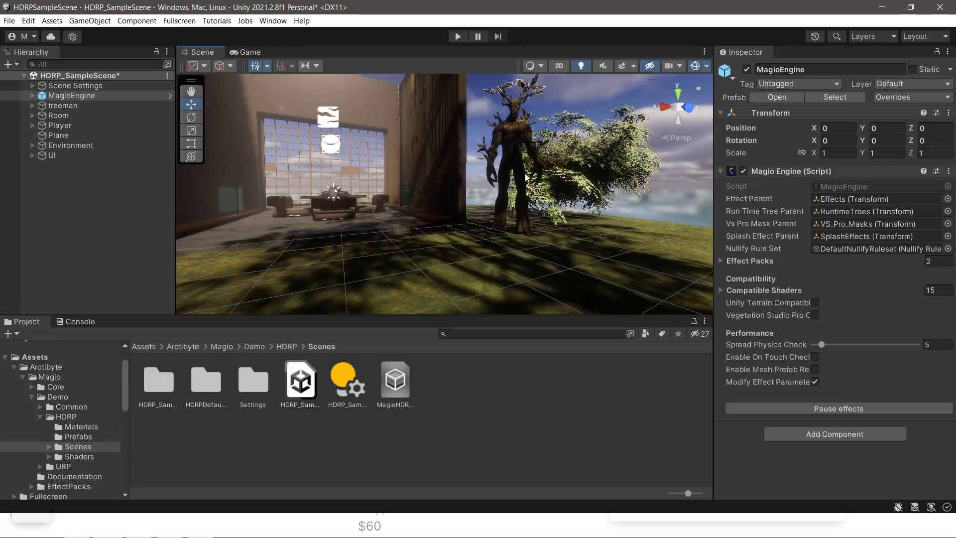
Select the treeman's body mesh and inspect its Magio Material Animation Settings, expanding Compatibility Setting Overrides
click(516, 218)
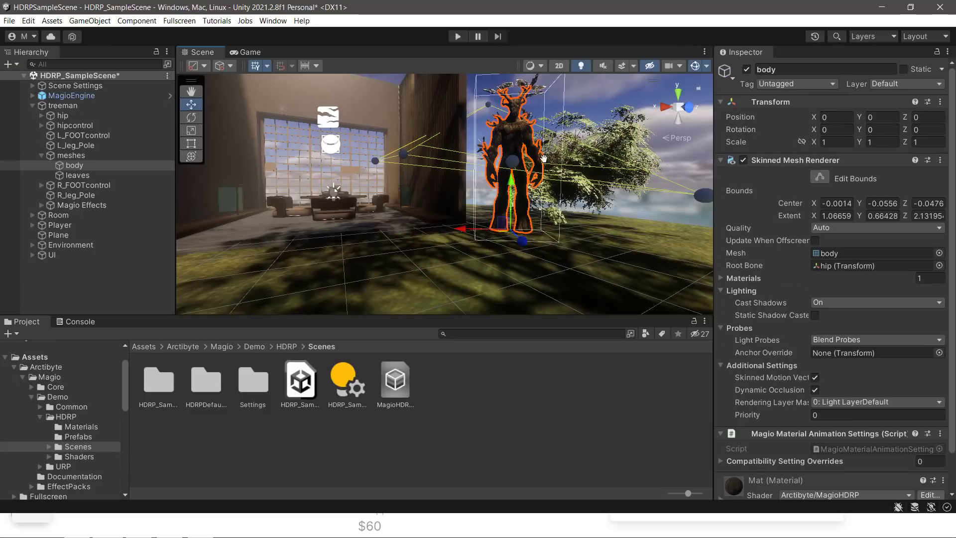
scroll(779, 272, down, 2)
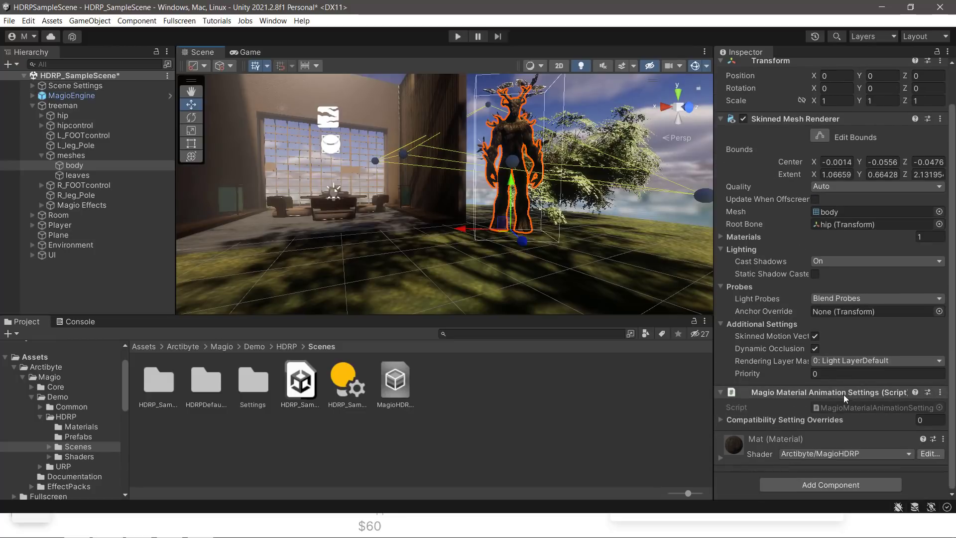
click(721, 419)
scroll(758, 404, down, 2)
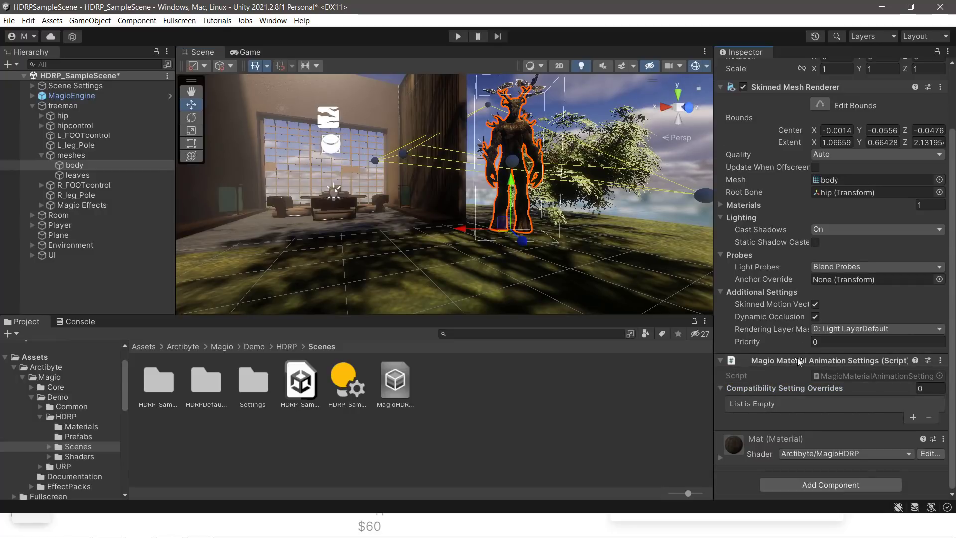
scroll(774, 339, up, 4)
Select the table inside the room and inspect the effects listed in its Magio Object Master script
key(w)
right_drag(471, 220, 423, 230)
click(437, 232)
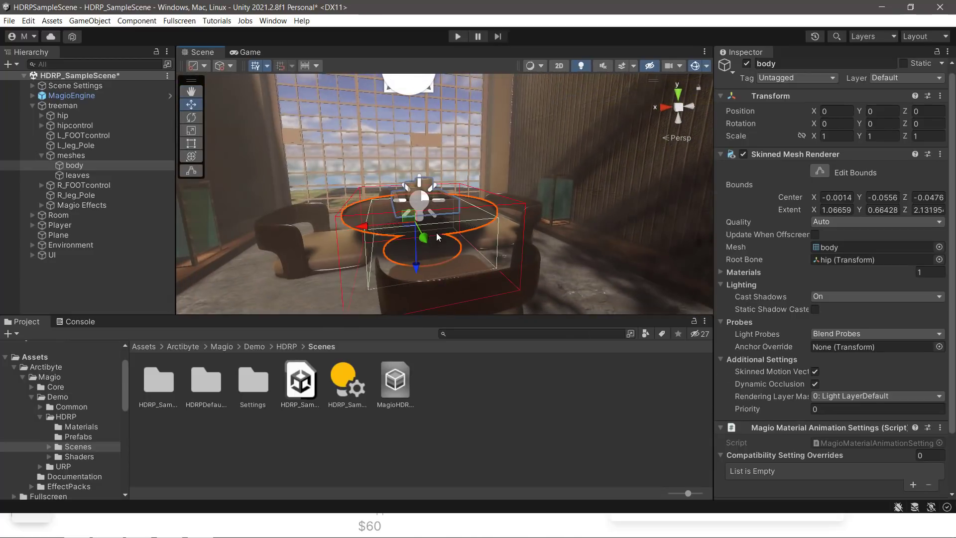
scroll(785, 360, down, 5)
scroll(785, 359, down, 2)
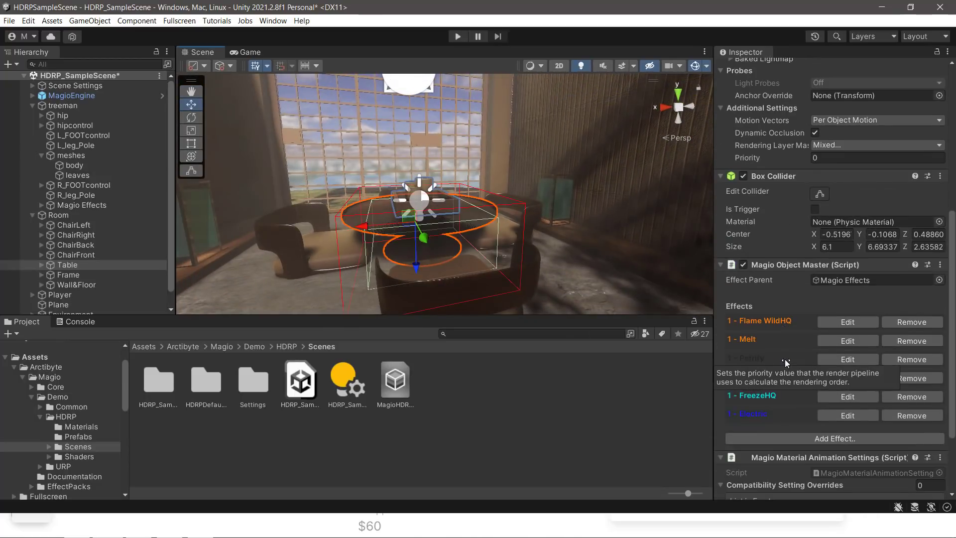
scroll(805, 314, down, 2)
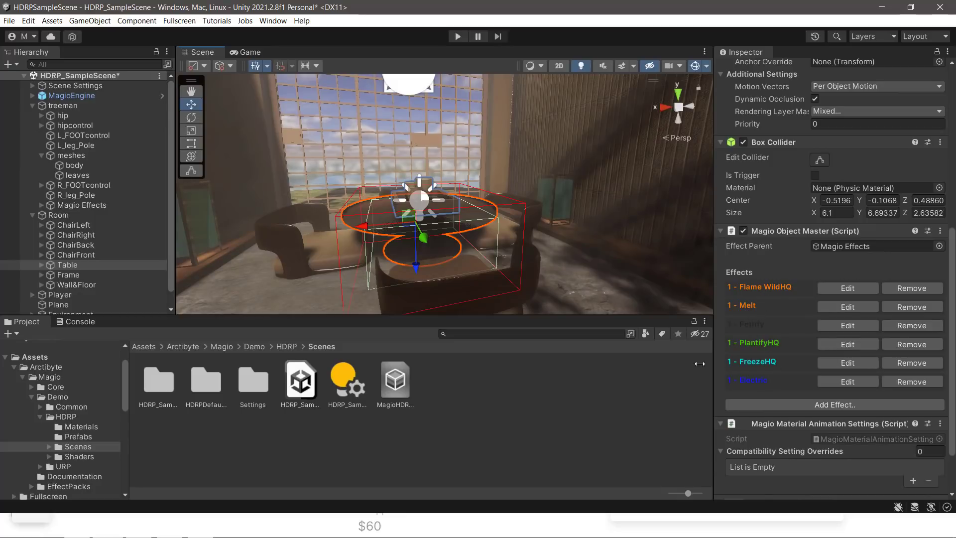
Browse the Magio effect packs to the Mesh graphs folder of MagioOriginals
click(222, 348)
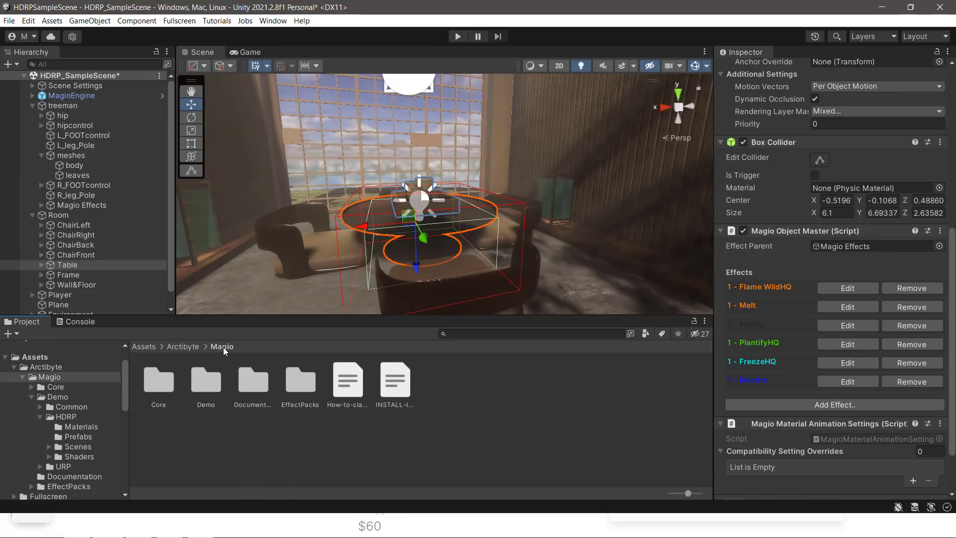
double_click(306, 388)
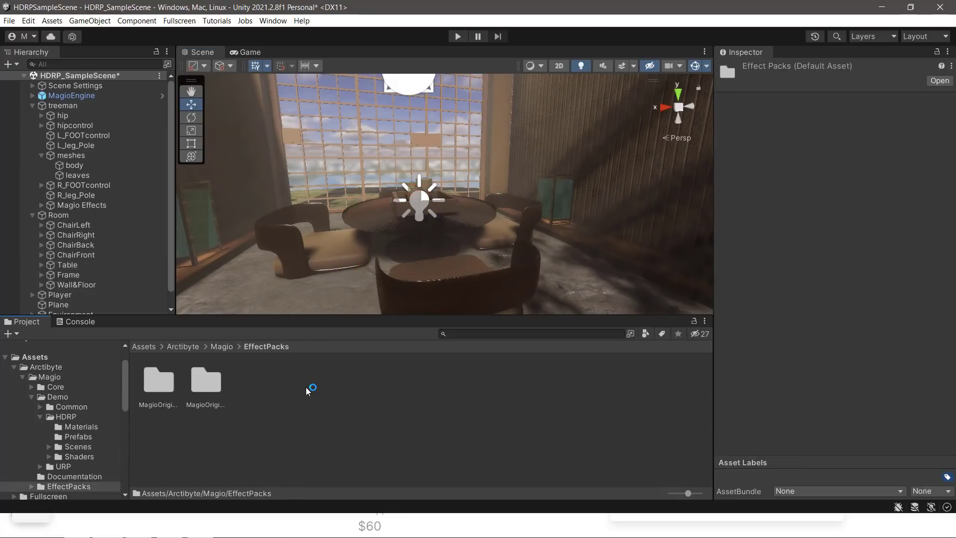
click(218, 382)
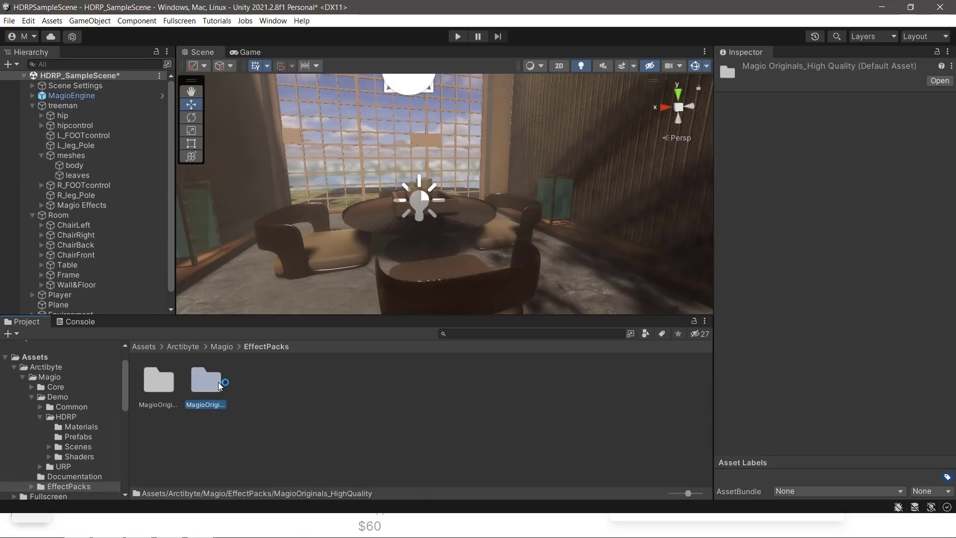
click(152, 379)
double_click(152, 380)
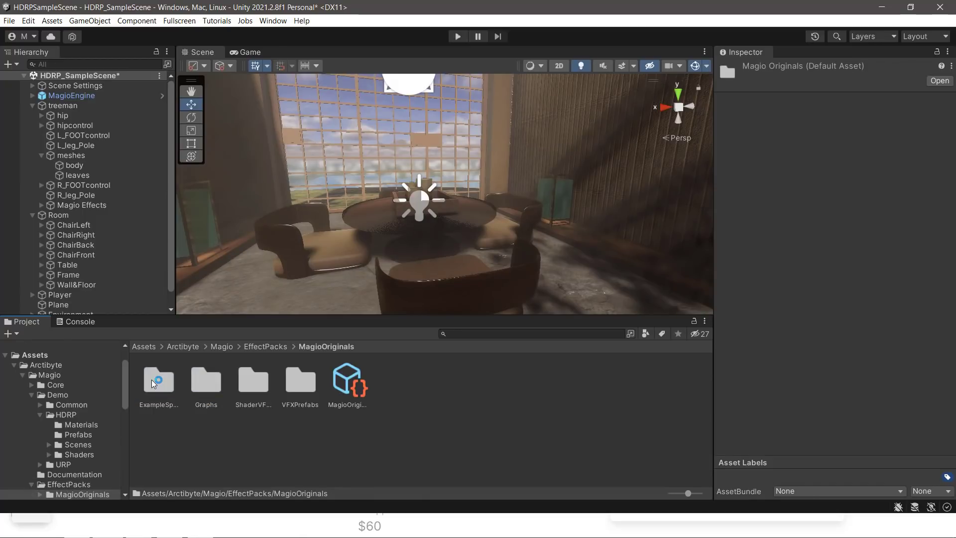
double_click(198, 381)
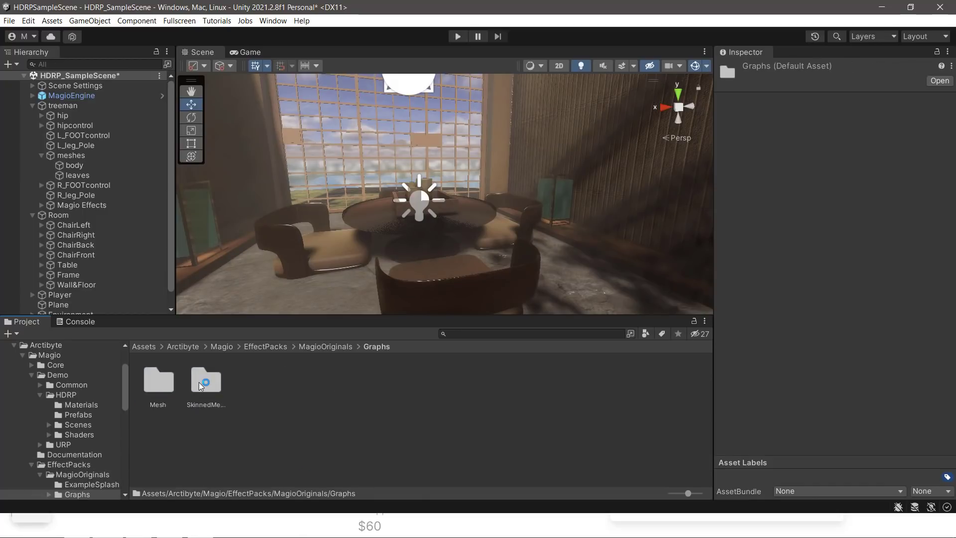
double_click(161, 384)
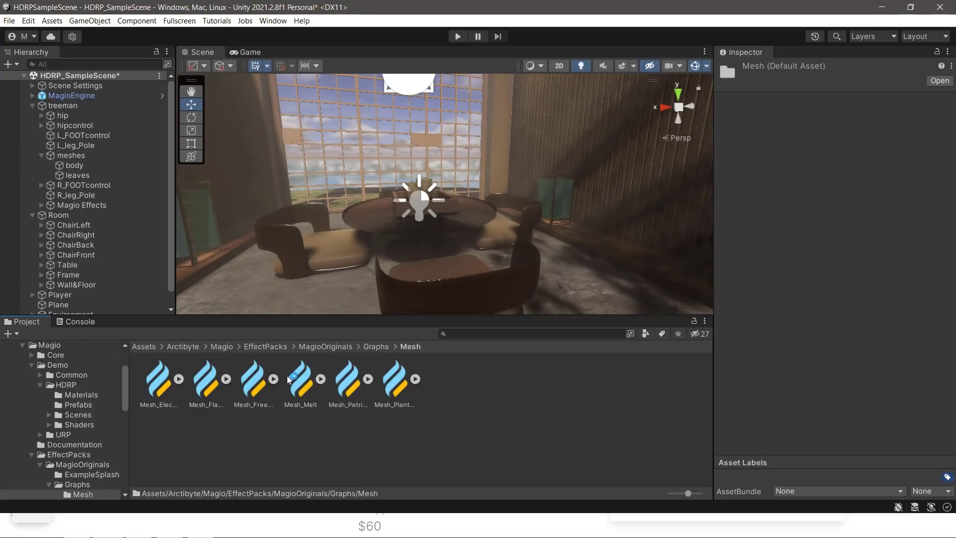
Open the Mesh_Melt visual effect graph and dock its window beside the Scene and Game views
click(303, 377)
double_click(303, 377)
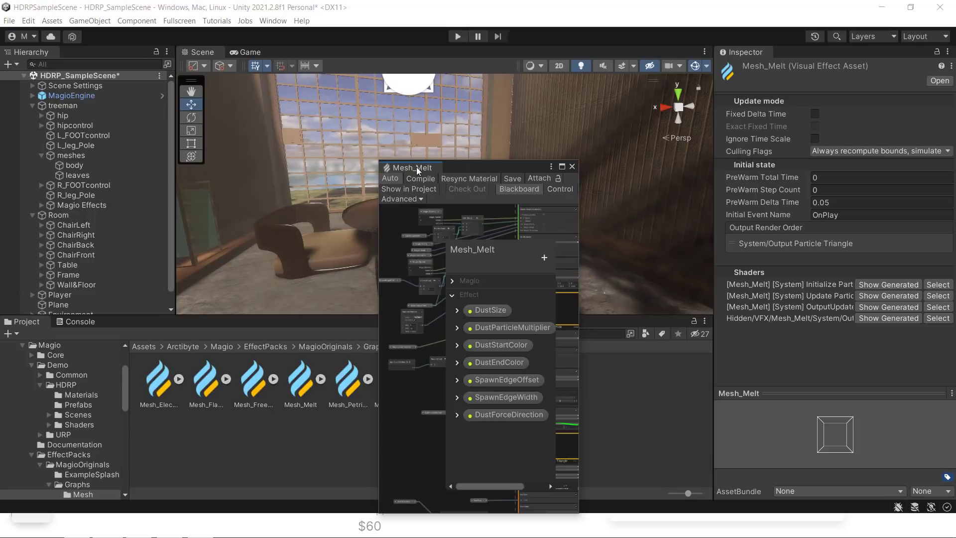
drag(416, 166, 269, 92)
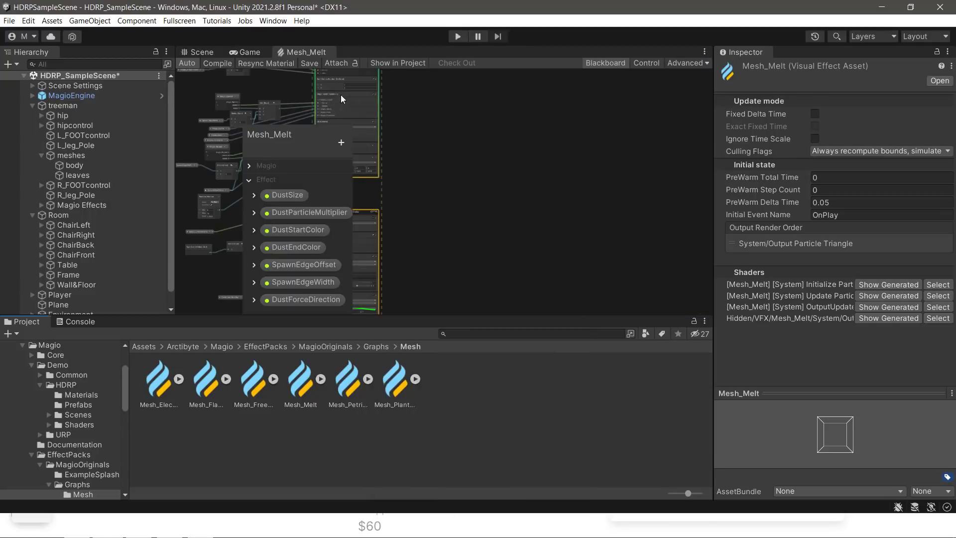
Examine the Mesh_Melt graph's nodes, connections and particle contexts, from the close-up node details to the overall layout
scroll(469, 204, up, 3)
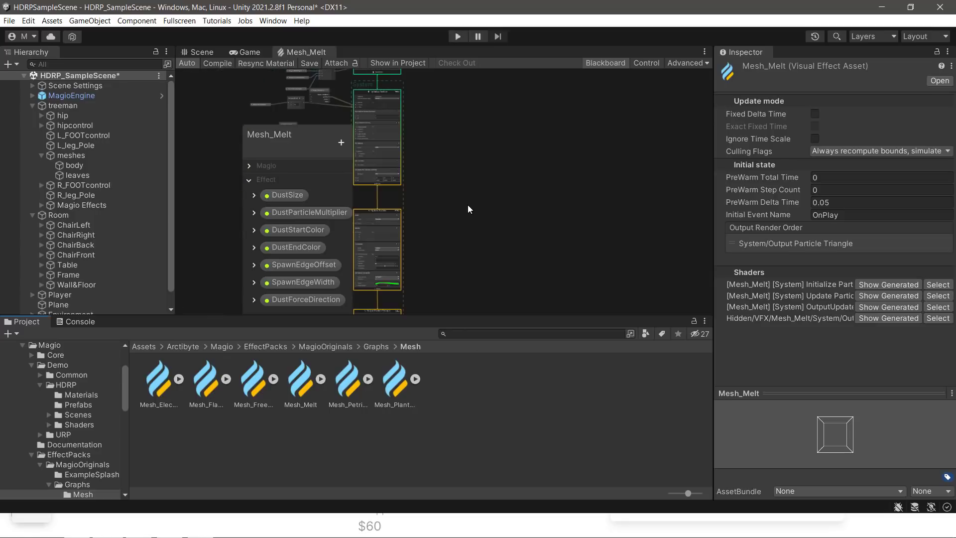
middle_drag(466, 213, 686, 325)
scroll(611, 250, up, 3)
scroll(607, 245, up, 3)
middle_drag(606, 245, 742, 347)
scroll(574, 235, up, 1)
middle_drag(517, 223, 390, 61)
scroll(632, 106, down, 6)
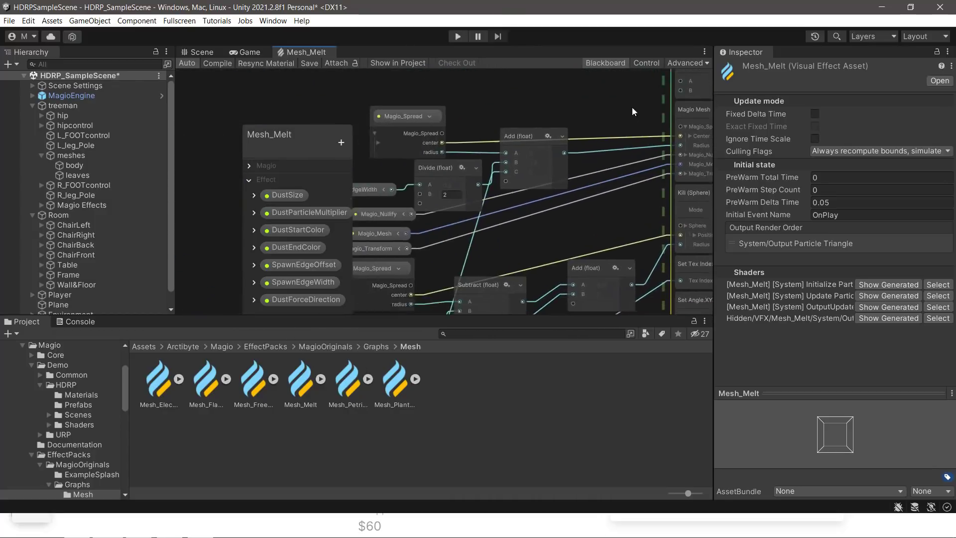
click(485, 249)
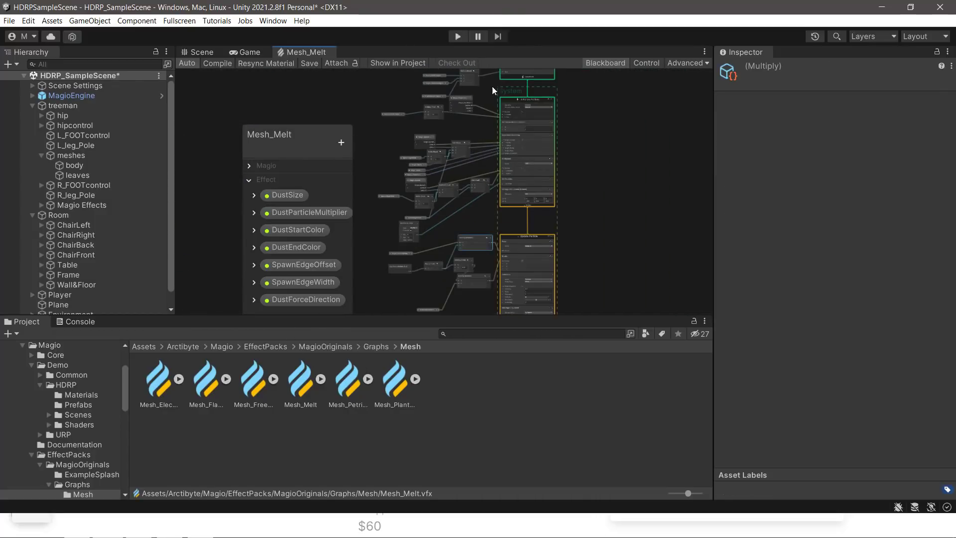
middle_drag(598, 220, 575, 249)
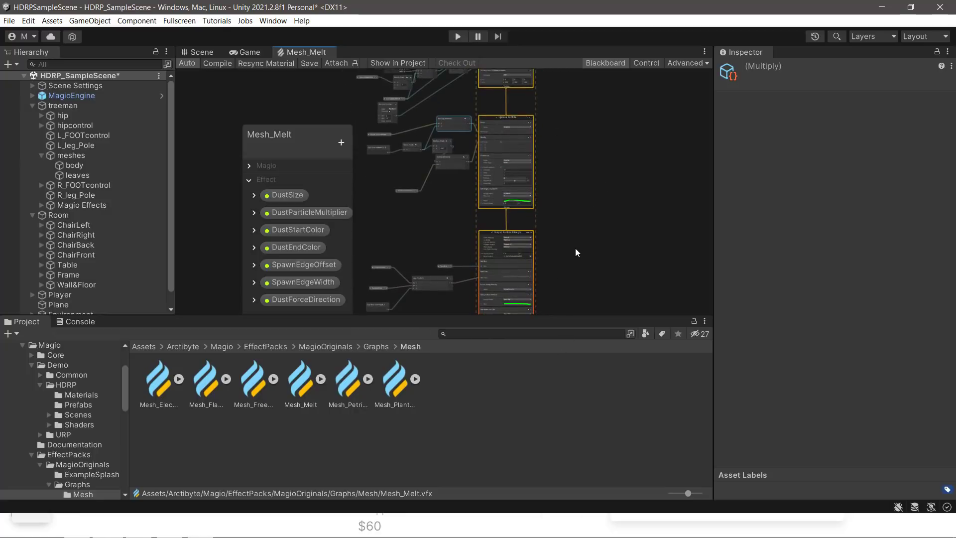
Return to the MagioOriginals folder and the Scene view, and add a 3D cube to the sample scene
click(345, 346)
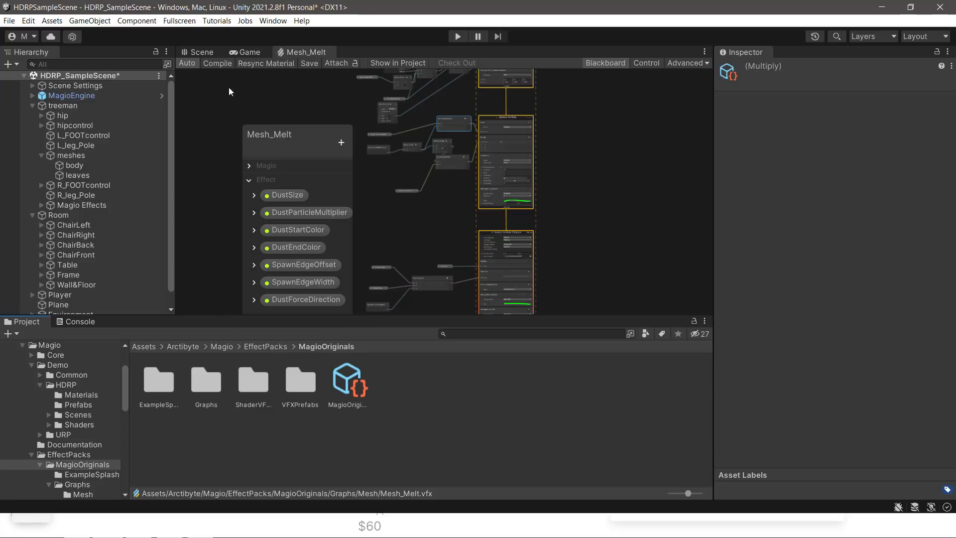
click(201, 51)
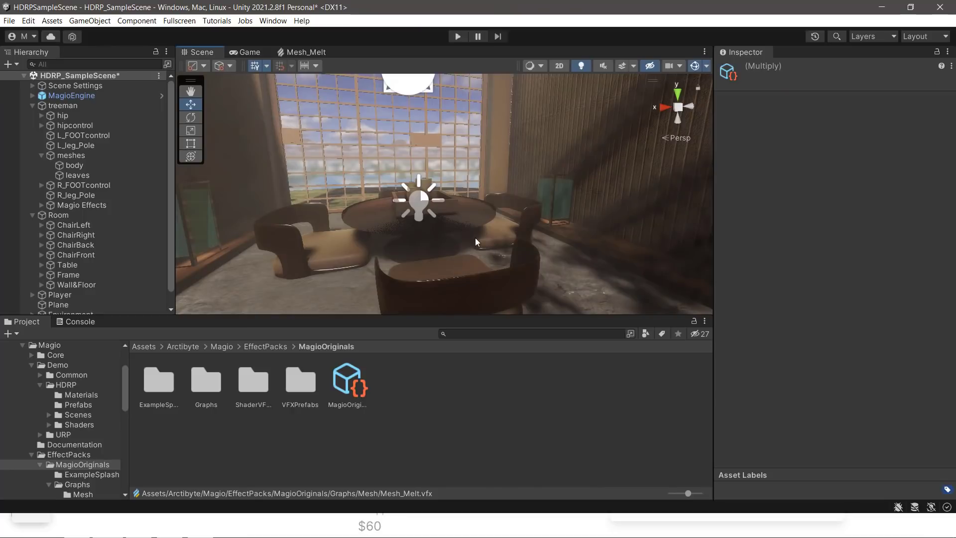
middle_drag(458, 229, 481, 236)
scroll(481, 235, down, 3)
right_drag(481, 235, 583, 265)
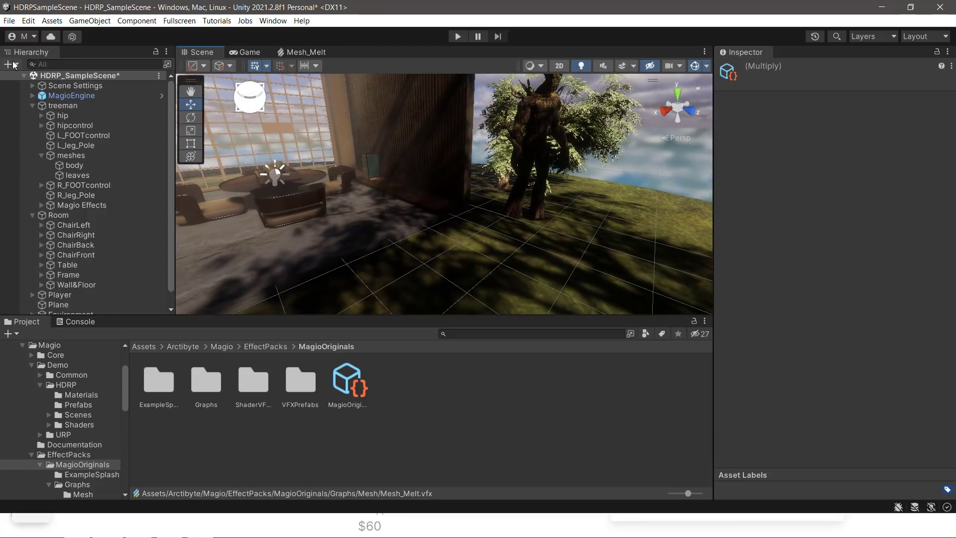
click(17, 67)
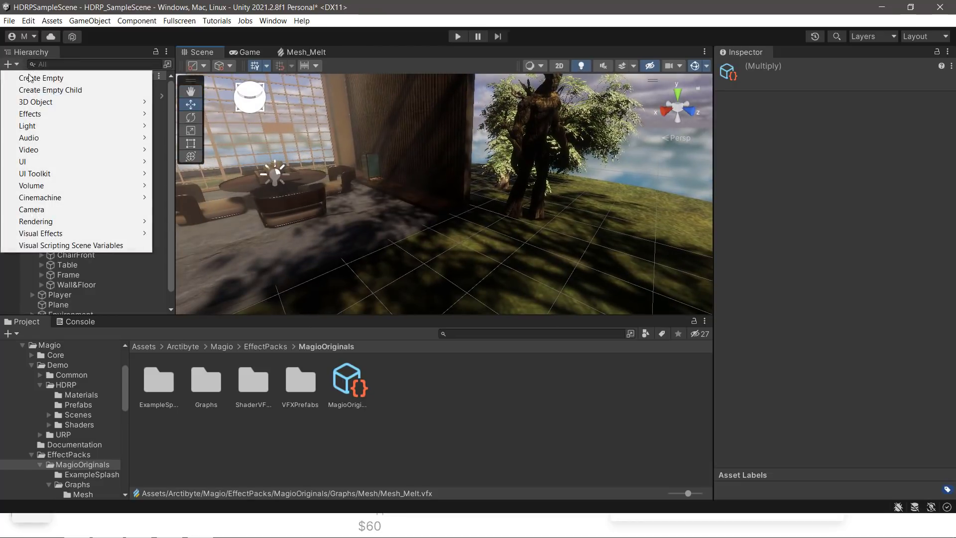
mouse_move(55, 104)
click(202, 102)
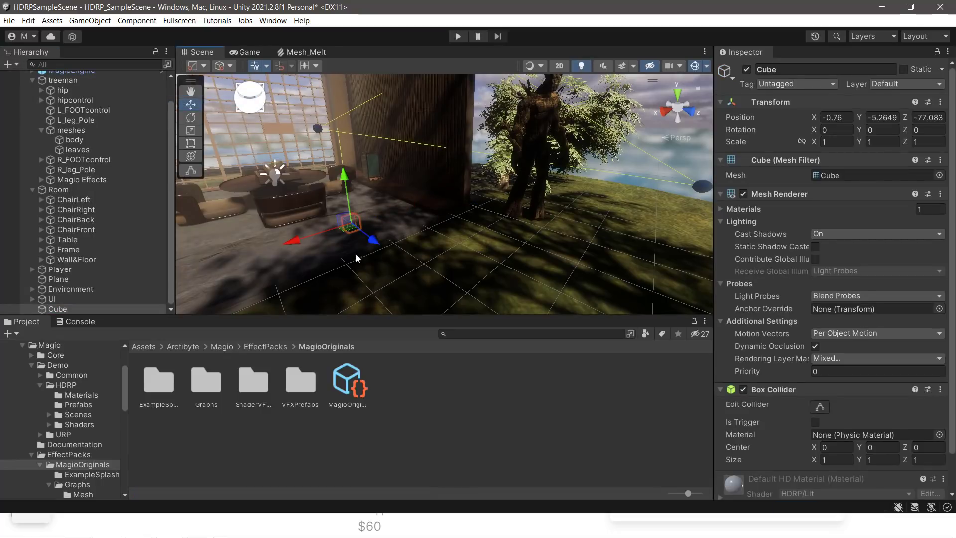
Move the cube above the ground in front of the room, to about X 2.65, Y 0.84, Z -63.85
drag(374, 243, 451, 285)
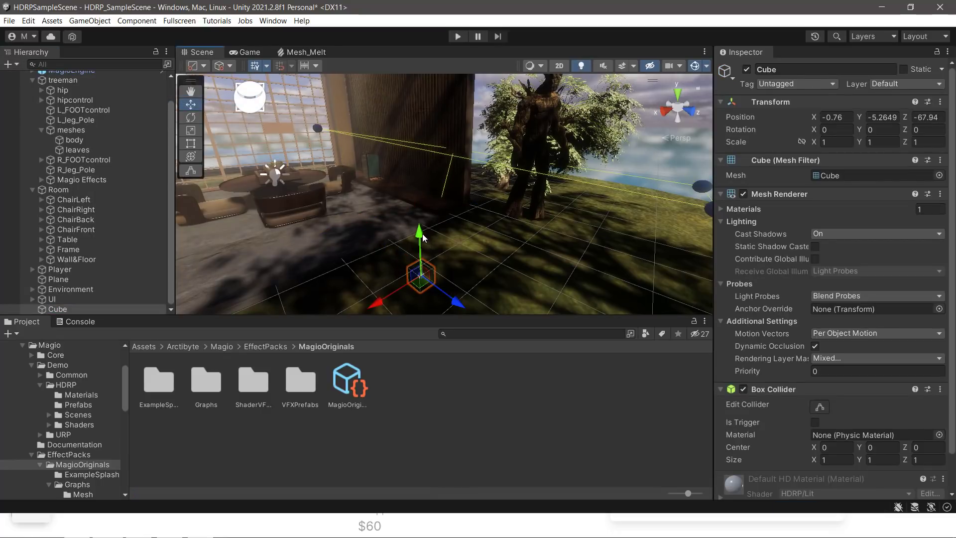
drag(421, 239, 433, 185)
scroll(454, 220, up, 3)
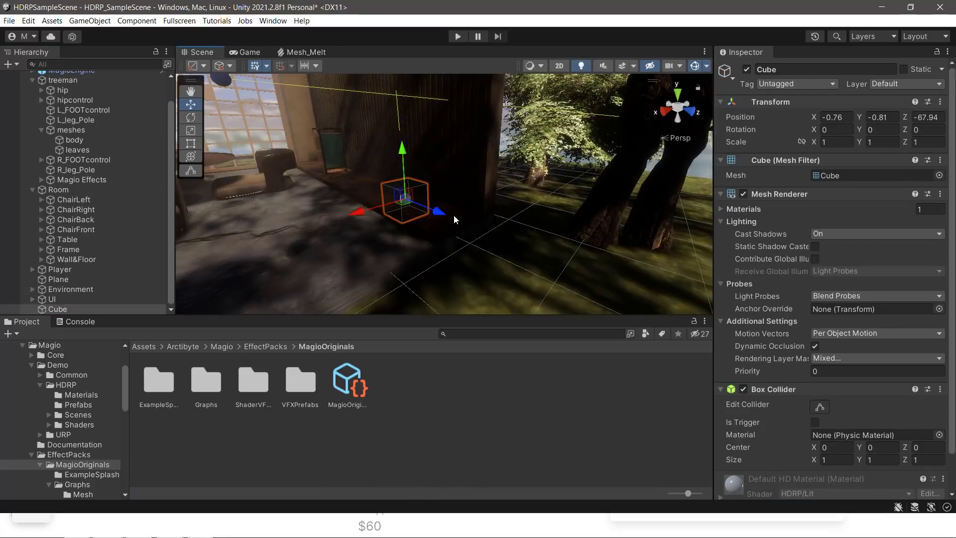
right_drag(462, 222, 398, 231)
drag(420, 199, 287, 219)
right_drag(375, 225, 397, 221)
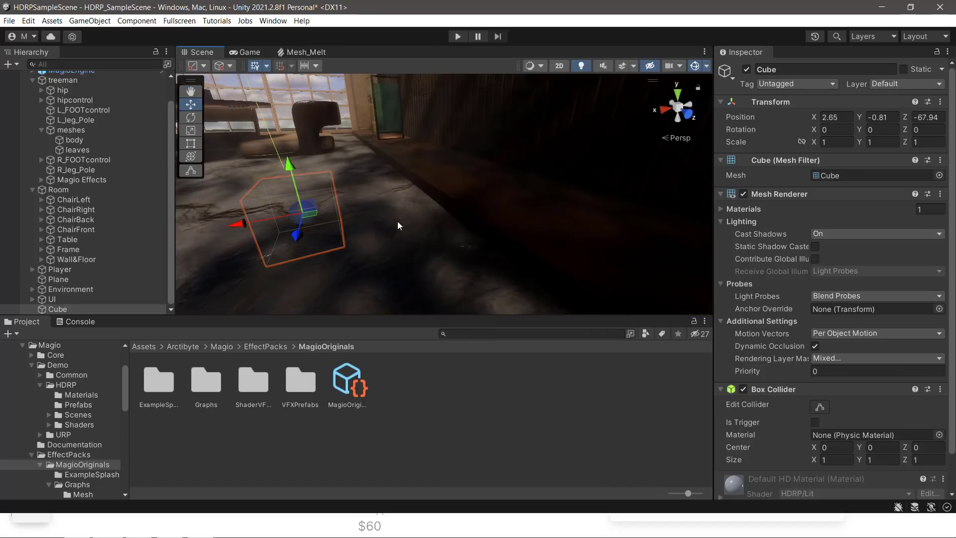
click(398, 222)
click(307, 219)
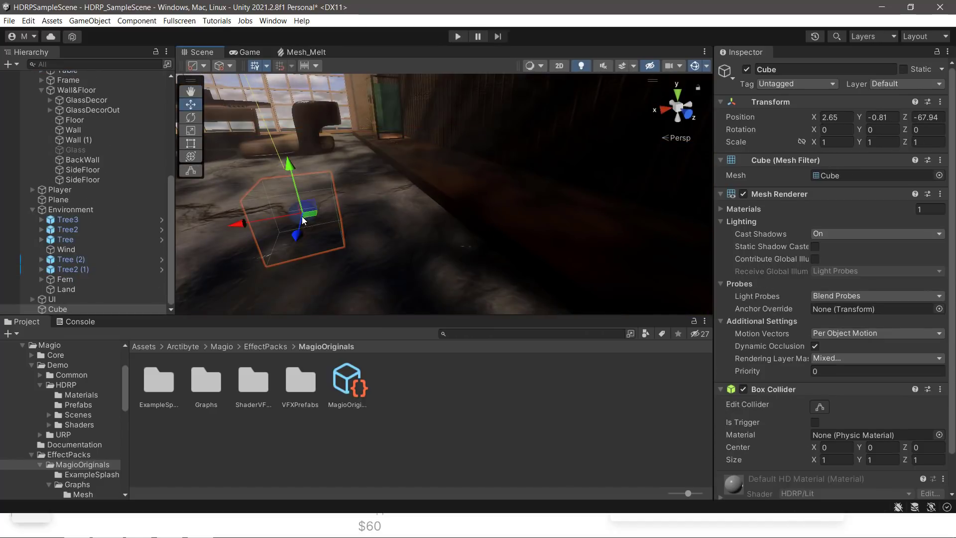
scroll(259, 223, down, 4)
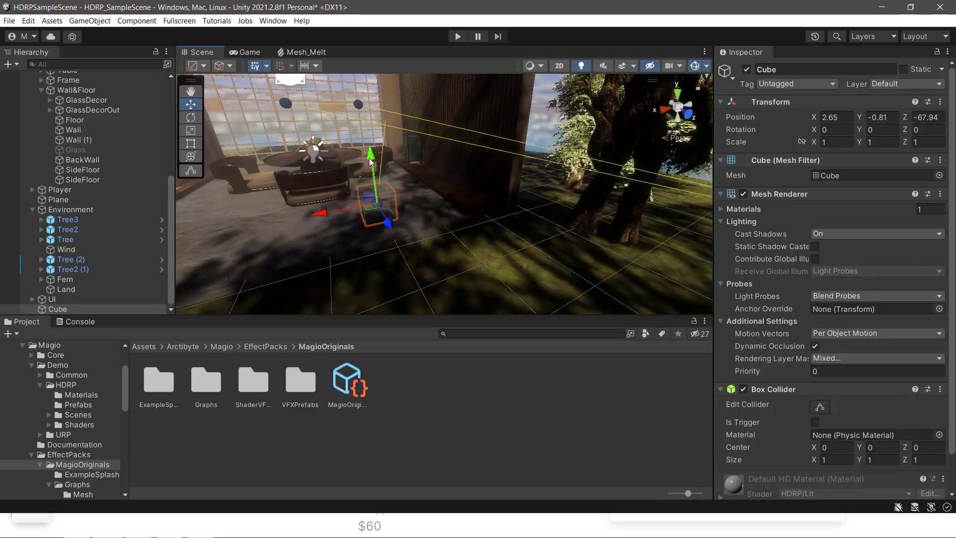
drag(370, 161, 404, 190)
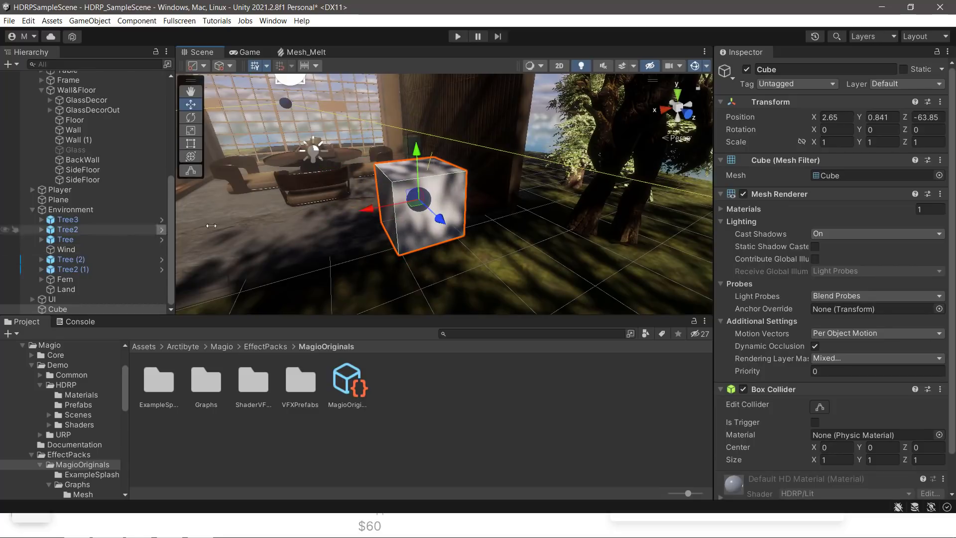
Convert the cube to a Simple Magio Object with the Mesh spawner type, including its DefaultHDMaterial
right_click(56, 310)
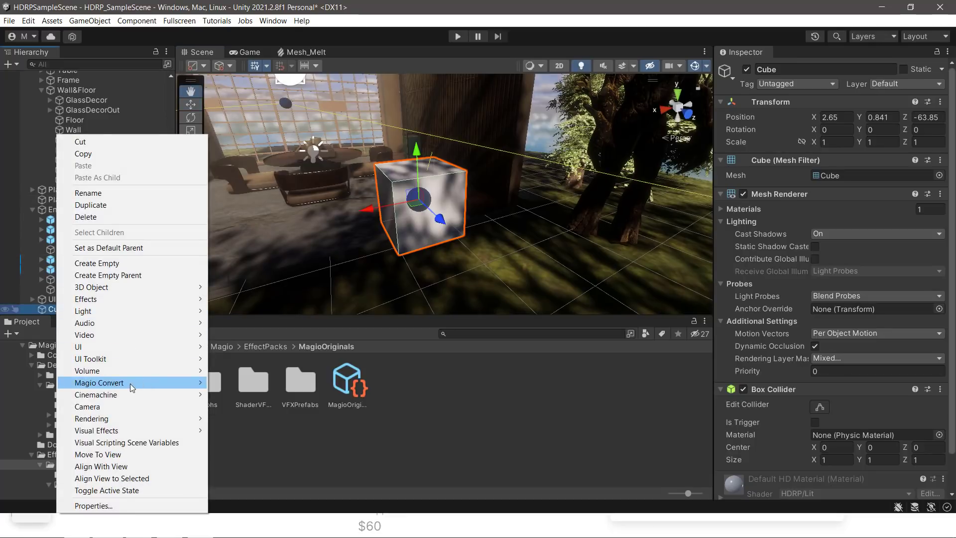
mouse_move(130, 383)
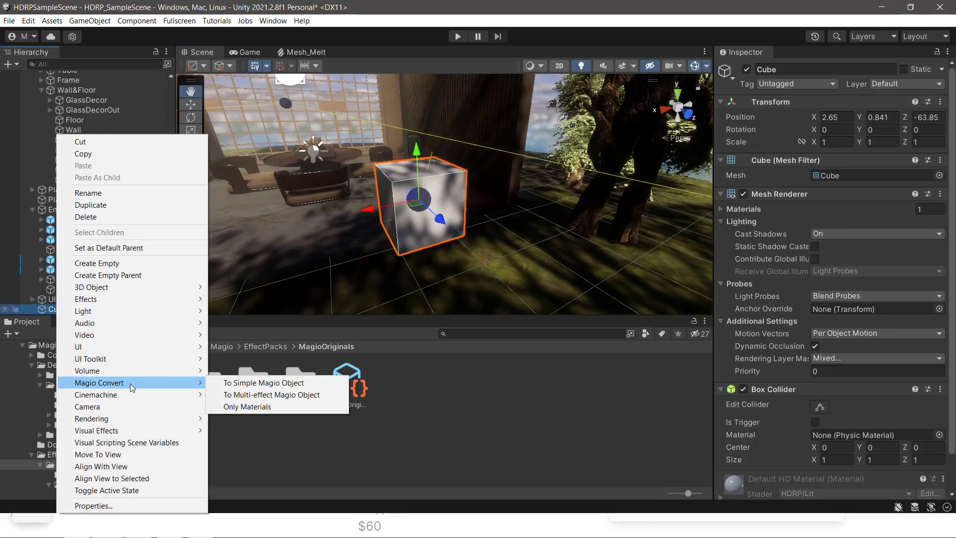
click(277, 383)
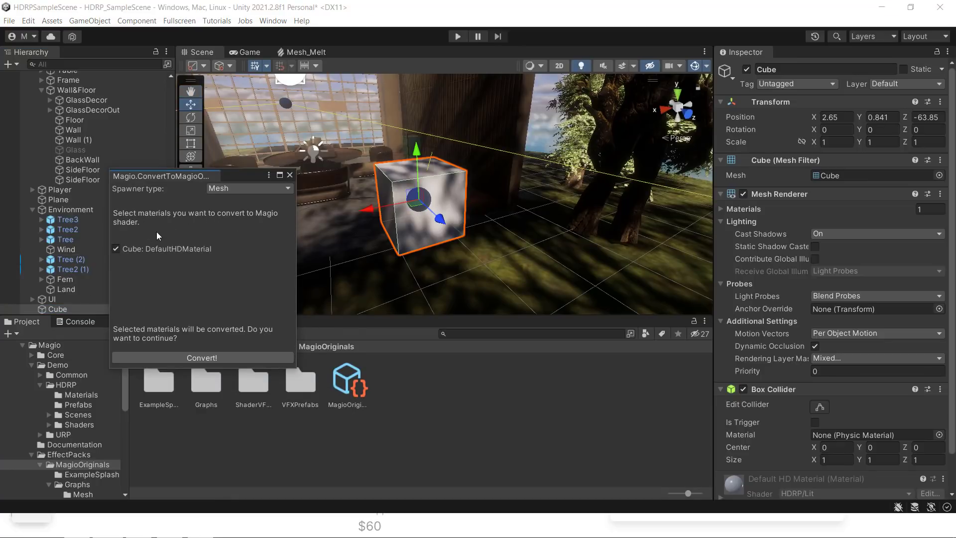
click(205, 358)
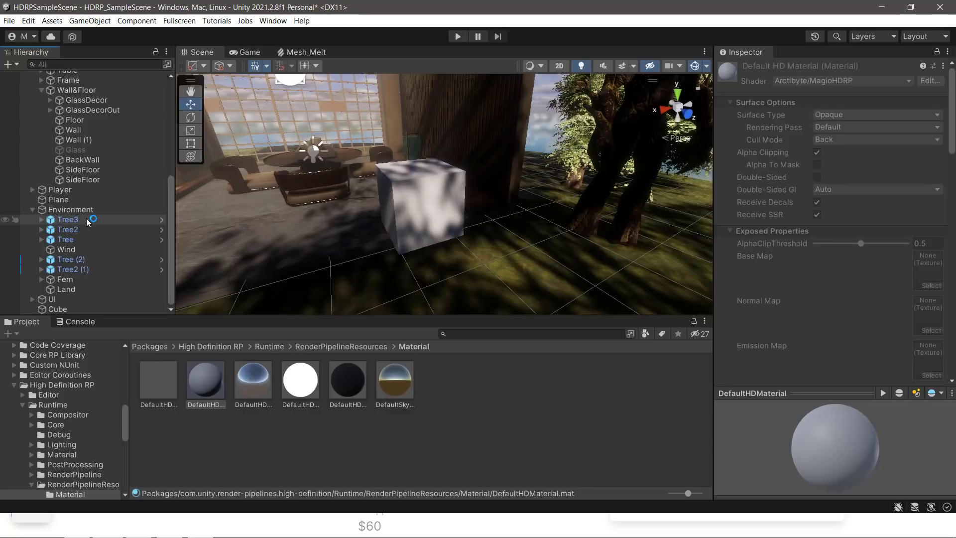
Review the cube's Magio Object Effect component and bring up its Magio Convert options without converting it again
click(65, 307)
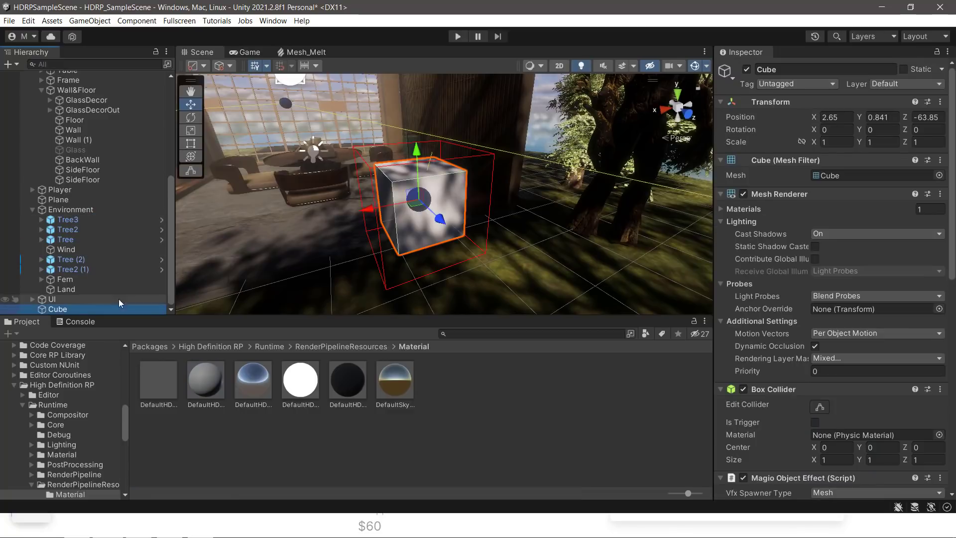
scroll(778, 347, down, 5)
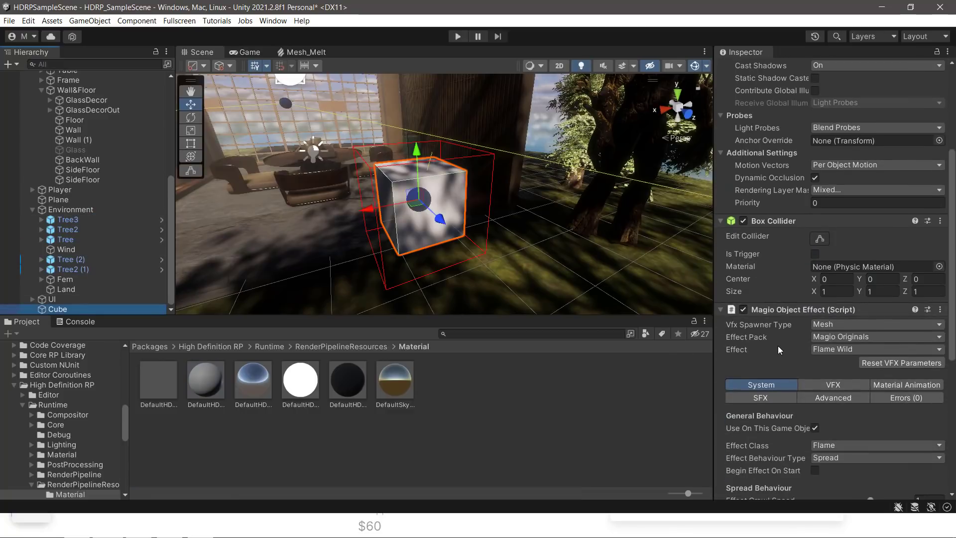
scroll(778, 346, down, 3)
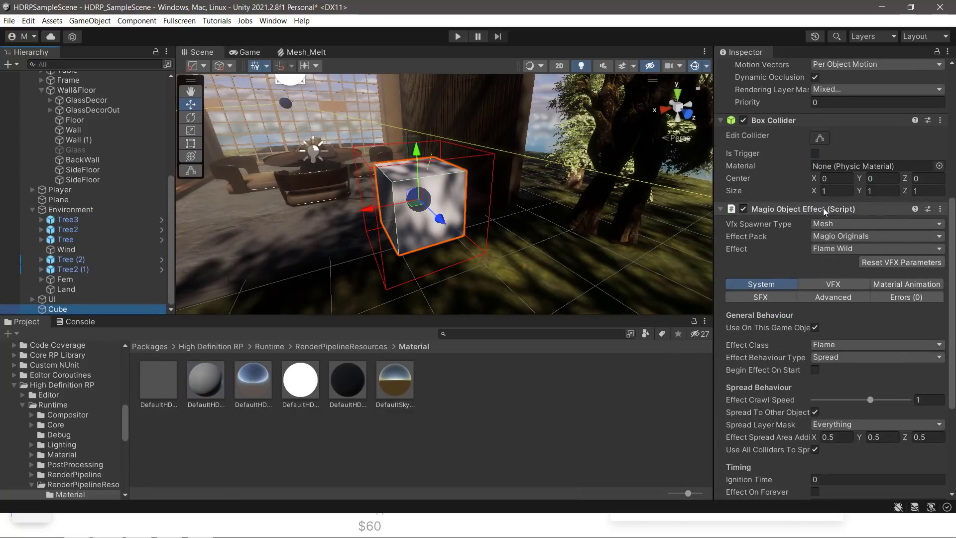
right_click(62, 310)
mouse_move(60, 313)
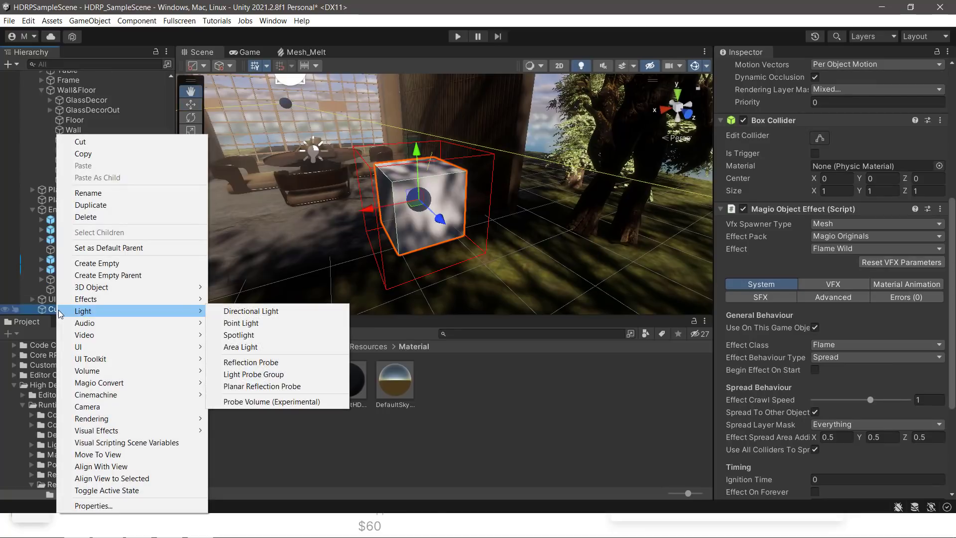
mouse_move(130, 384)
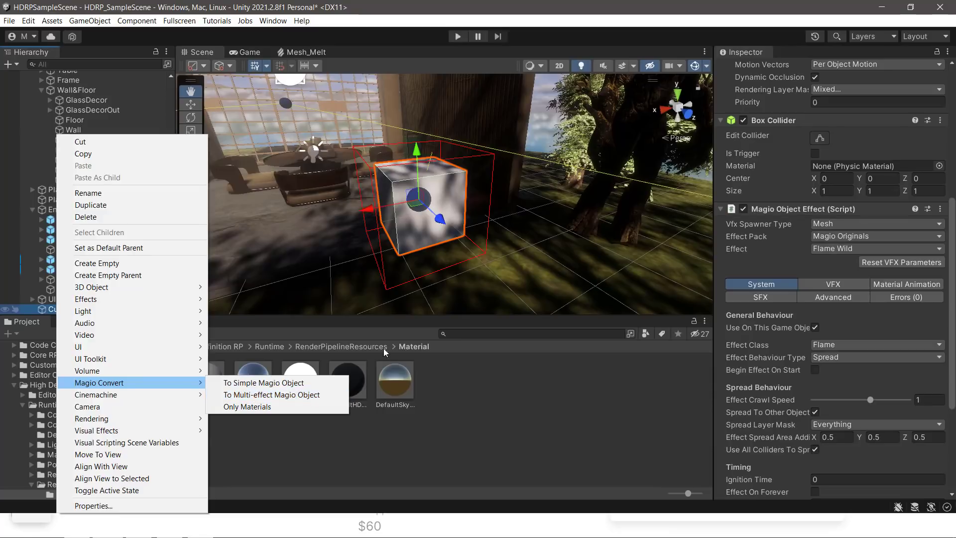
Examine the front chair's Magio Object Master component and its list of multiple effects
click(315, 187)
click(321, 175)
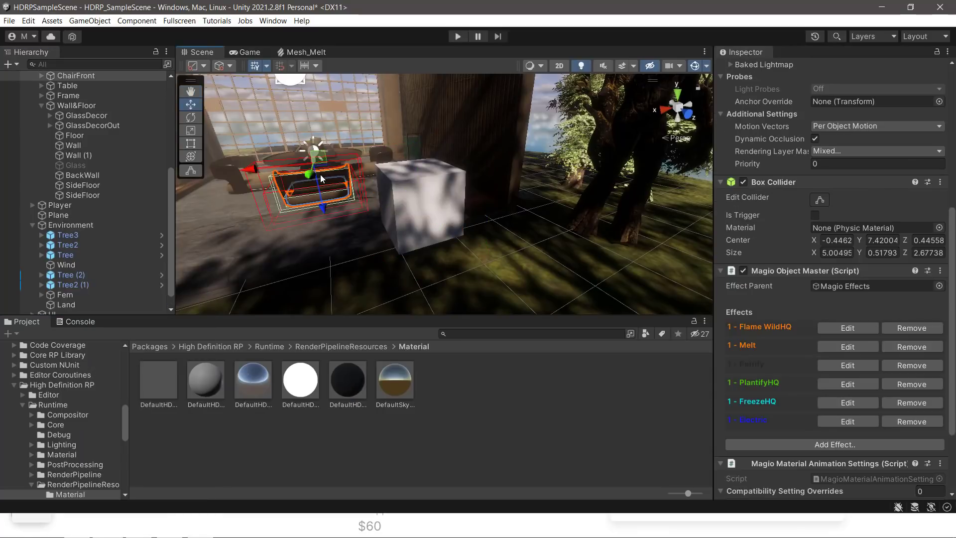
scroll(785, 299, down, 3)
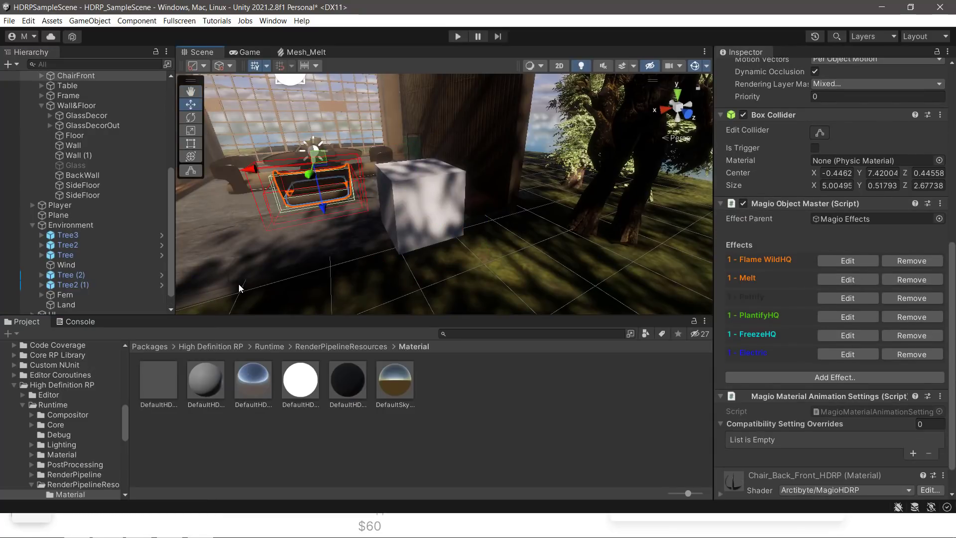
scroll(139, 267, down, 1)
Reselect the cube and review the Effect Class and Effect Behaviour Type options, keeping Flame and Spread
click(62, 308)
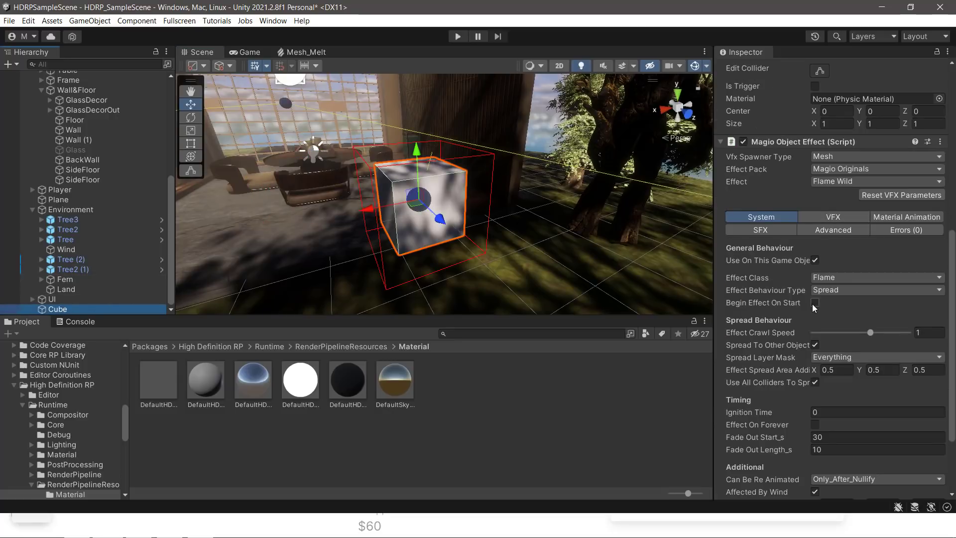
click(832, 277)
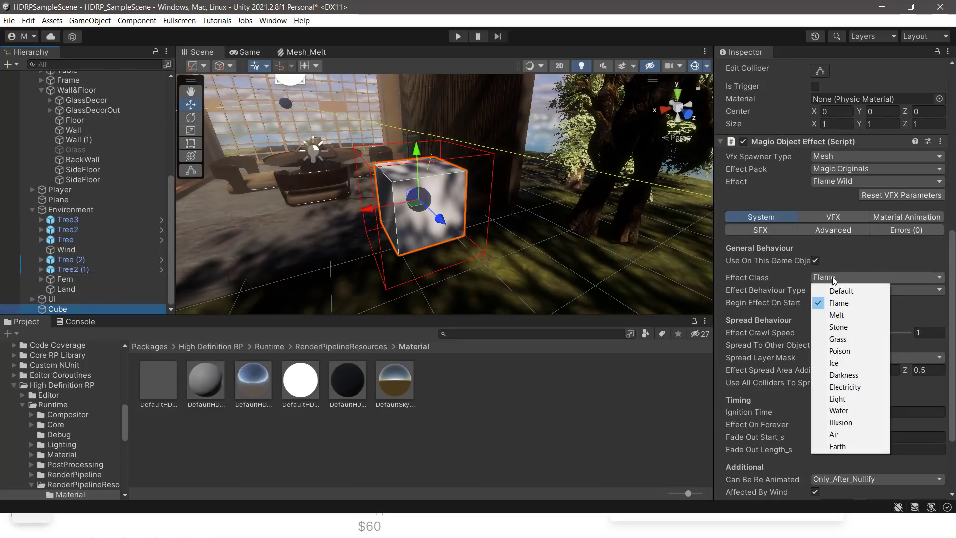
click(744, 294)
click(859, 290)
click(842, 314)
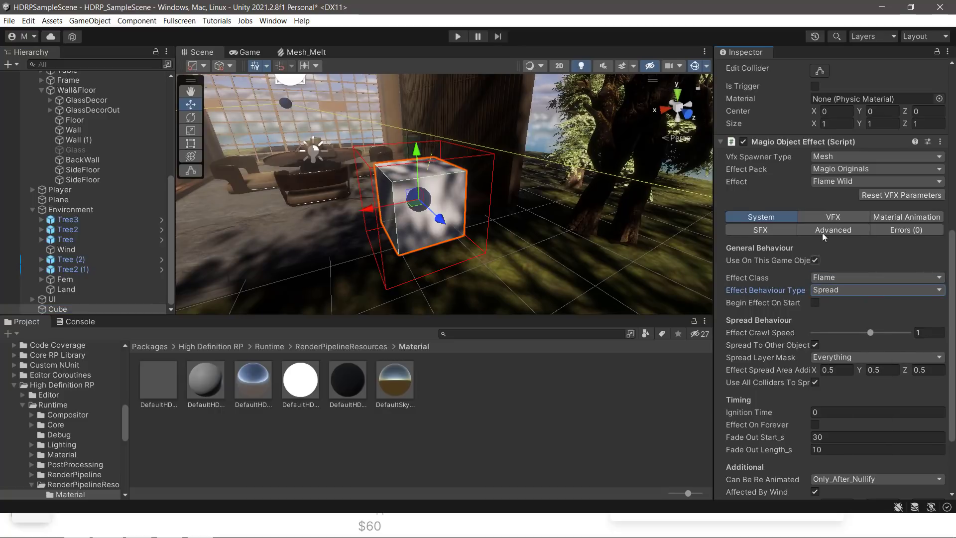
Look through the available Magio effects and the Flame Wild effect's VFX parameters for embers, flame and smoke
click(831, 217)
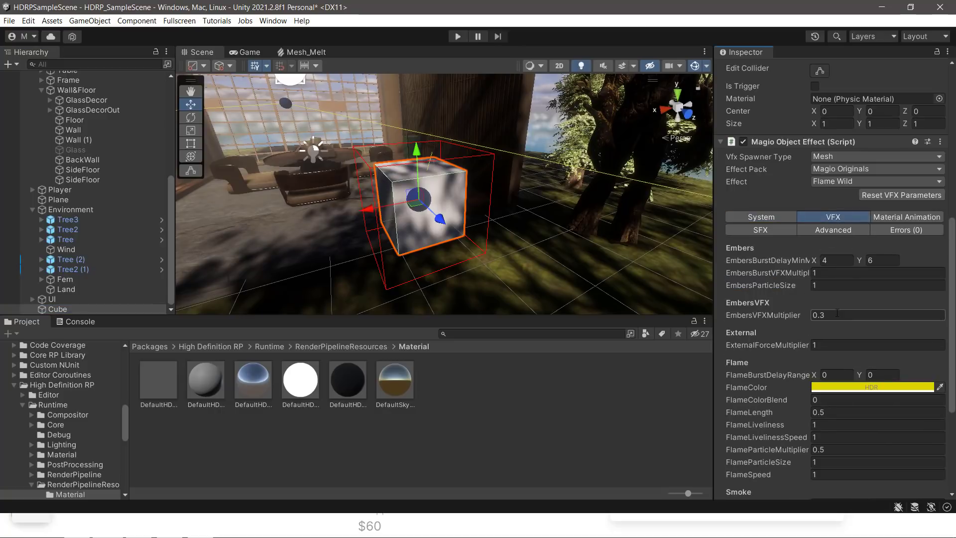
click(850, 178)
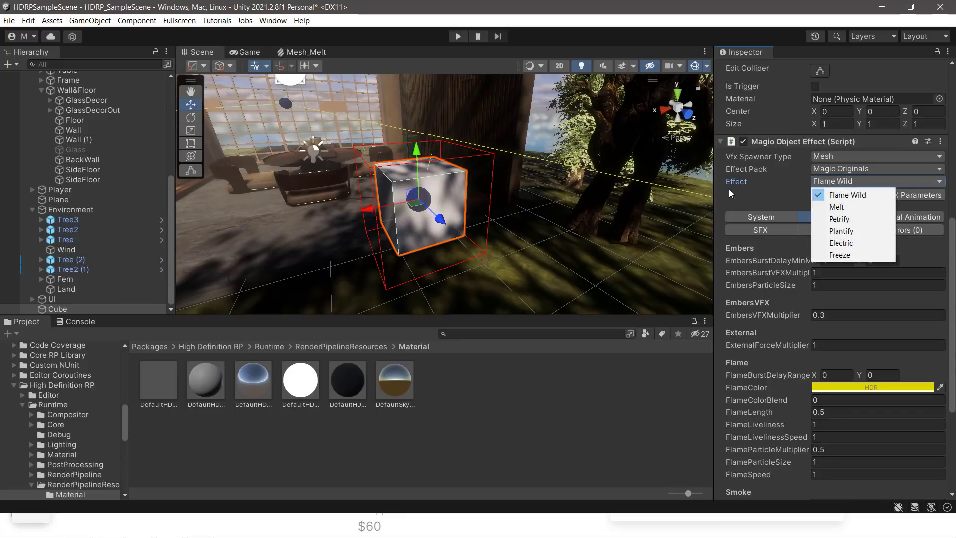
click(759, 361)
scroll(795, 447, down, 4)
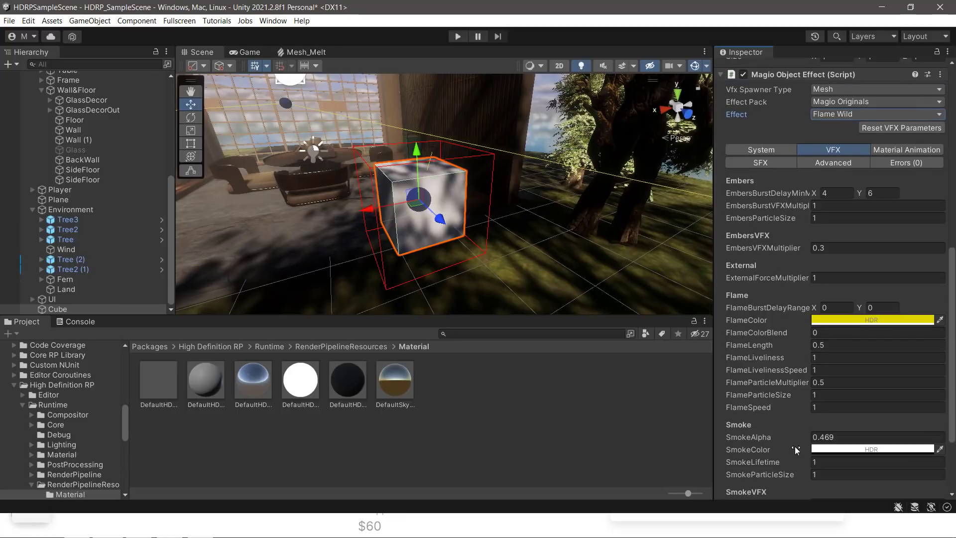
scroll(826, 385, up, 1)
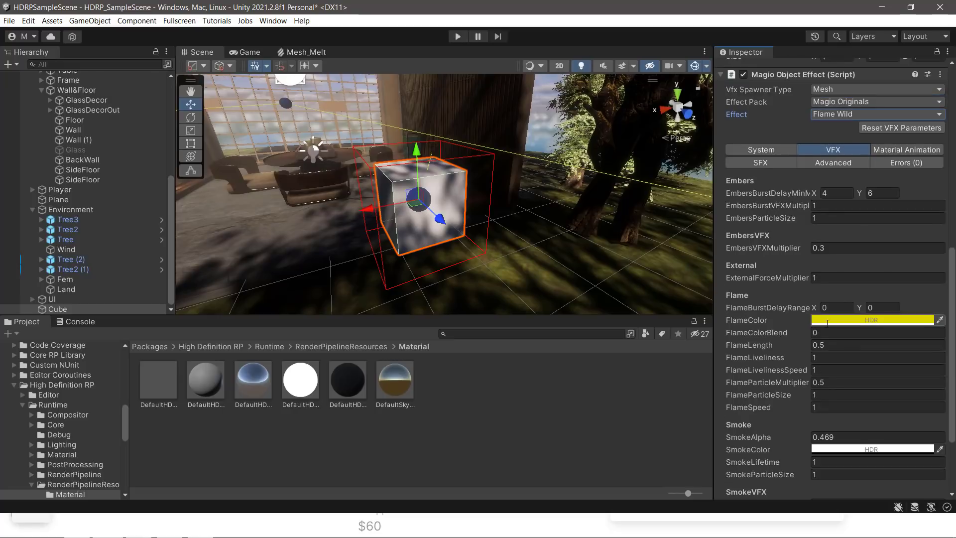
Review the Flame Wild effect's System timing settings and its SFX list and Sfx Mode options
click(768, 151)
scroll(797, 324, down, 1)
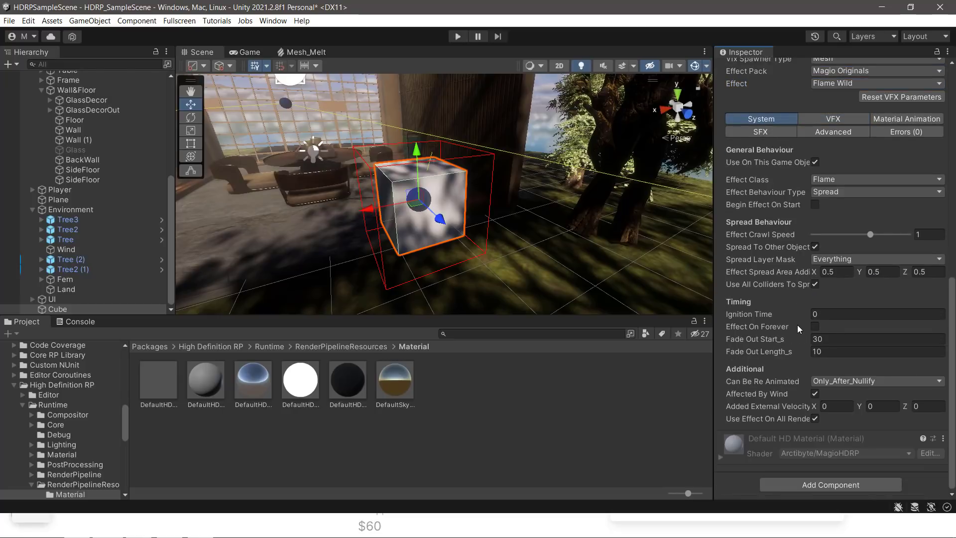
scroll(797, 324, up, 1)
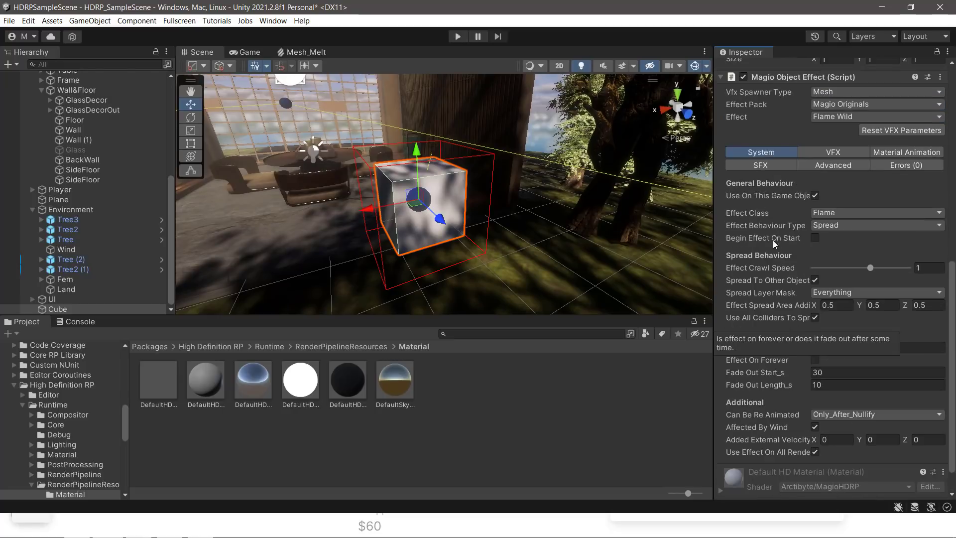
click(775, 165)
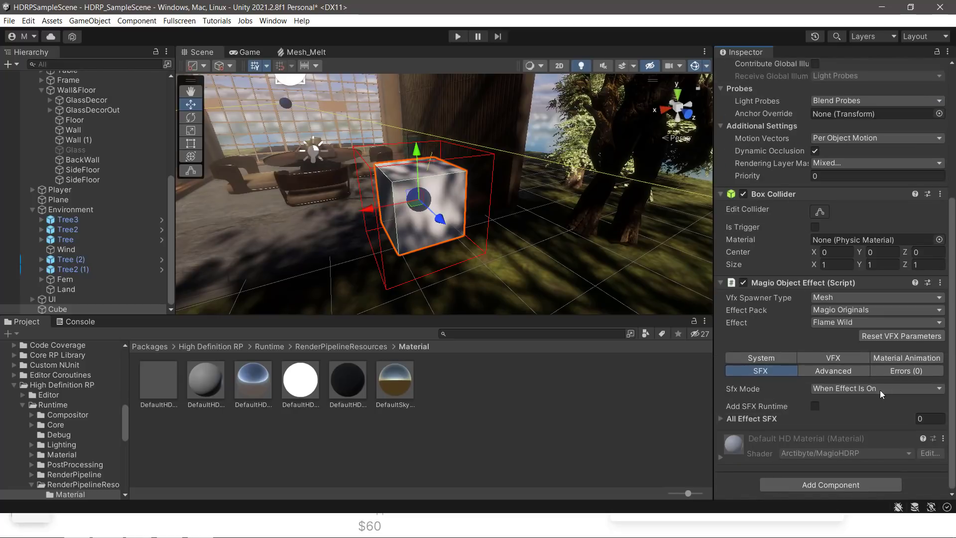
click(722, 419)
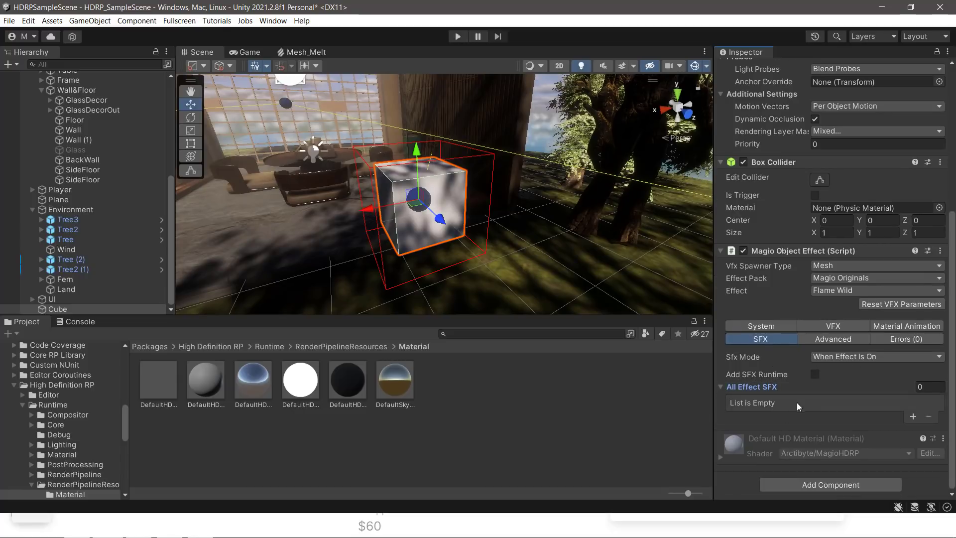
click(860, 356)
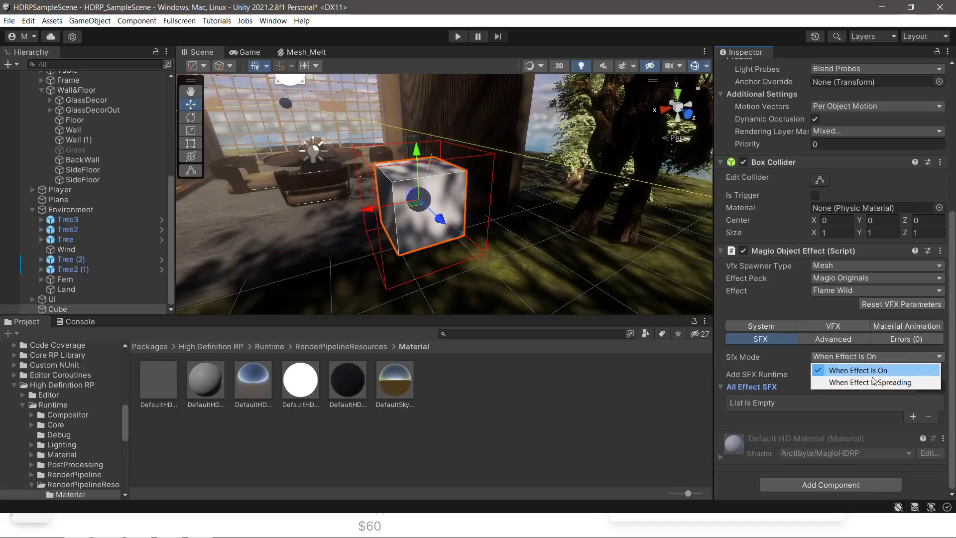
Preview the Flame Wild VFX on the cube and stop the preview
click(835, 327)
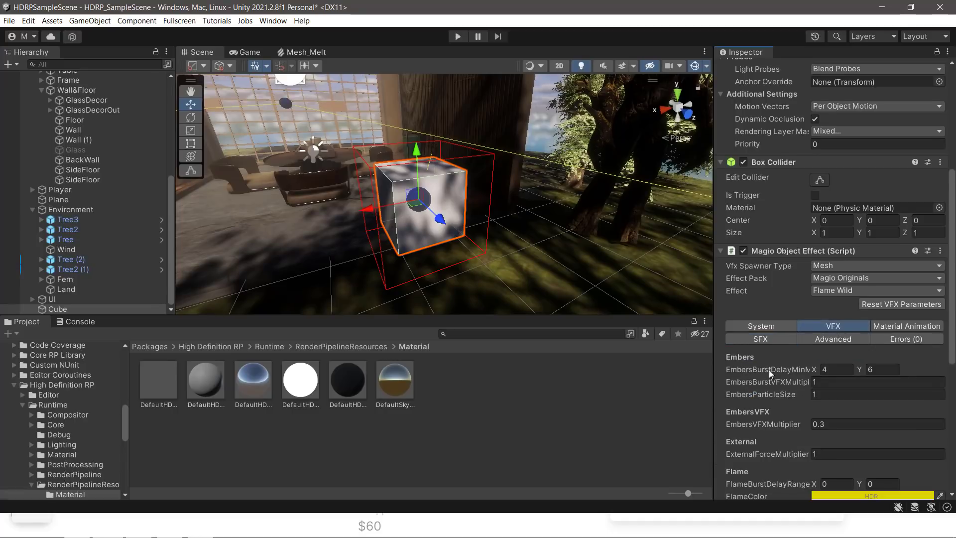
scroll(765, 354, down, 9)
click(863, 430)
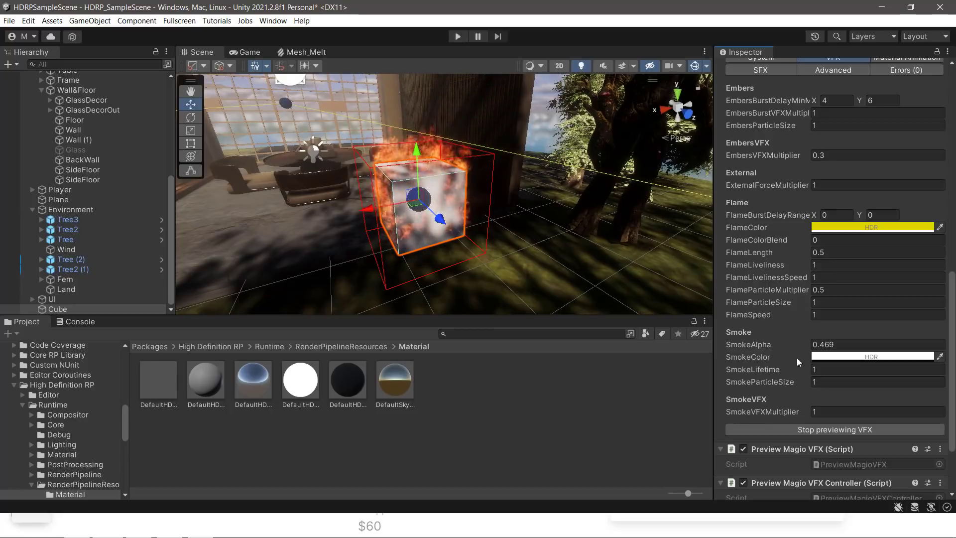
click(821, 428)
scroll(803, 167, up, 3)
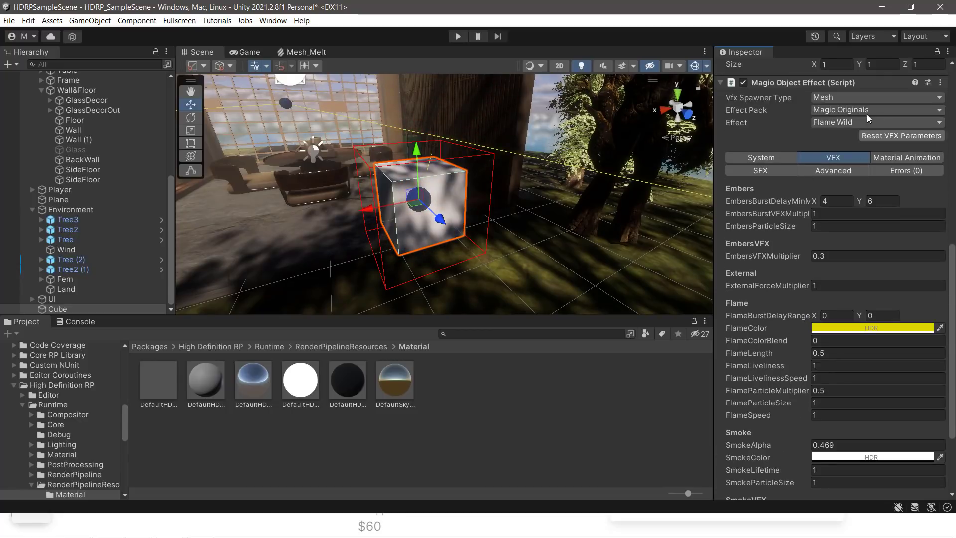
Switch the cube's Magio effect to Melt and review its System and VFX settings
click(867, 122)
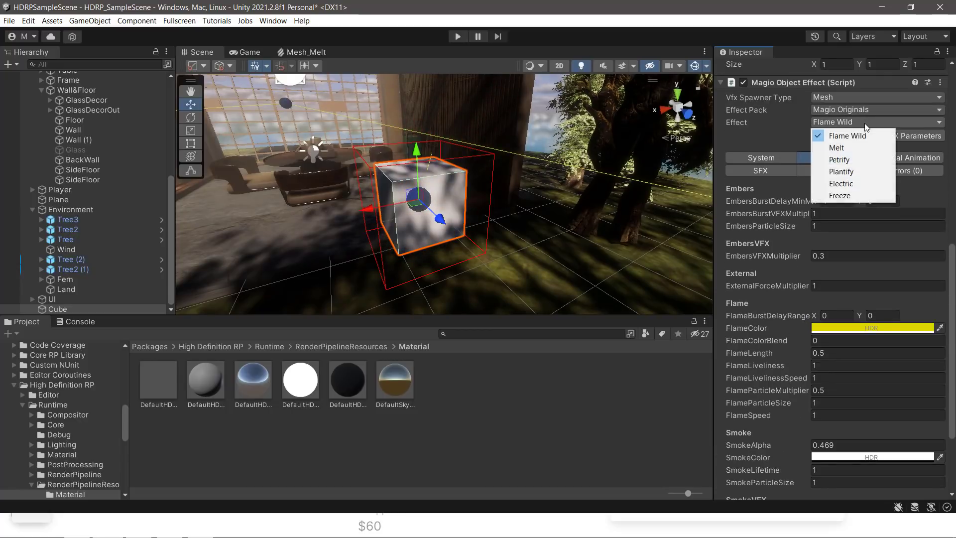
click(844, 147)
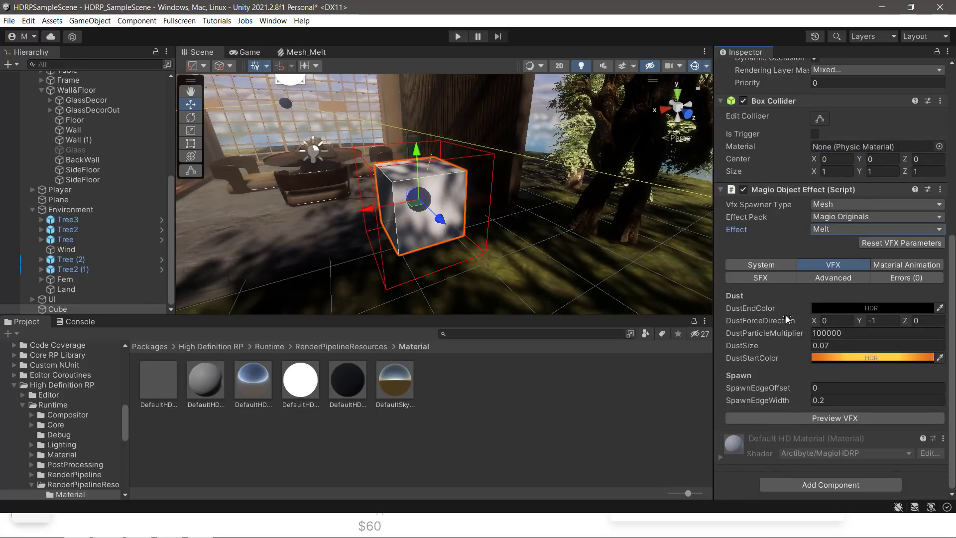
click(778, 259)
scroll(805, 331, down, 3)
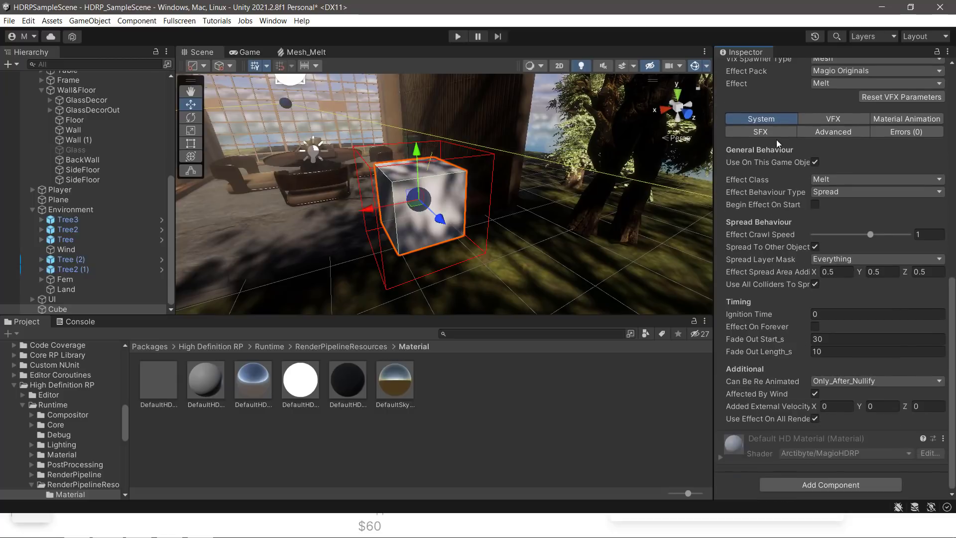
click(813, 122)
scroll(820, 119, up, 3)
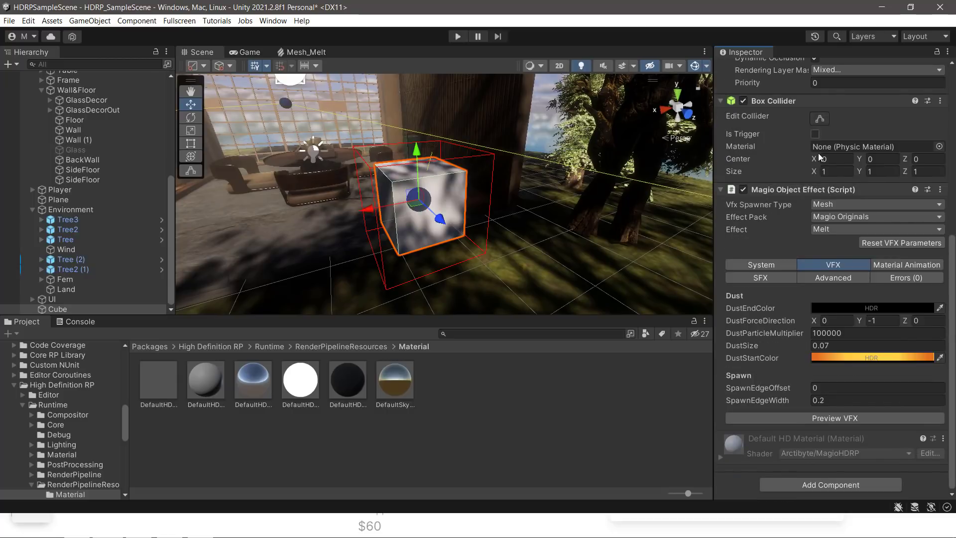
Check the Melt effect's Material Animation settings and return to its VFX parameters
click(907, 265)
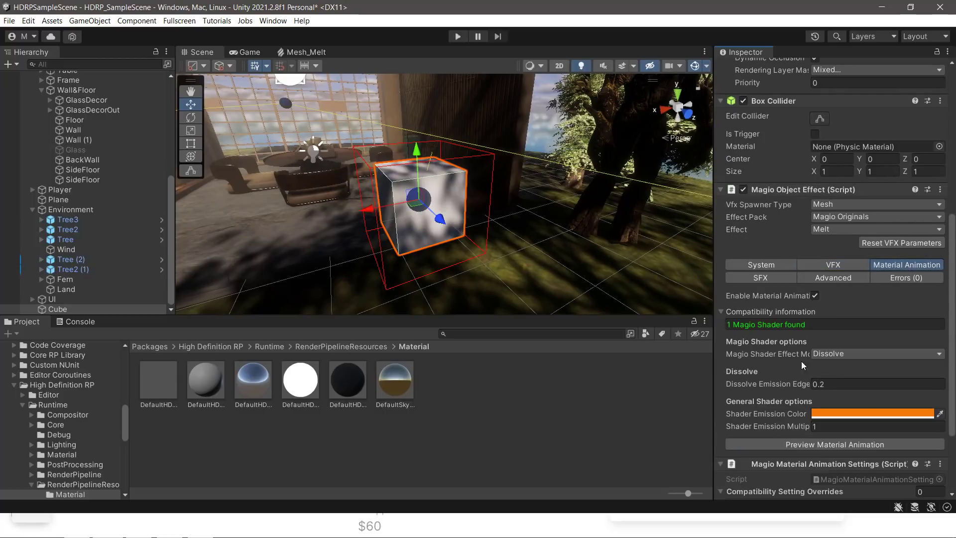
scroll(779, 328, down, 2)
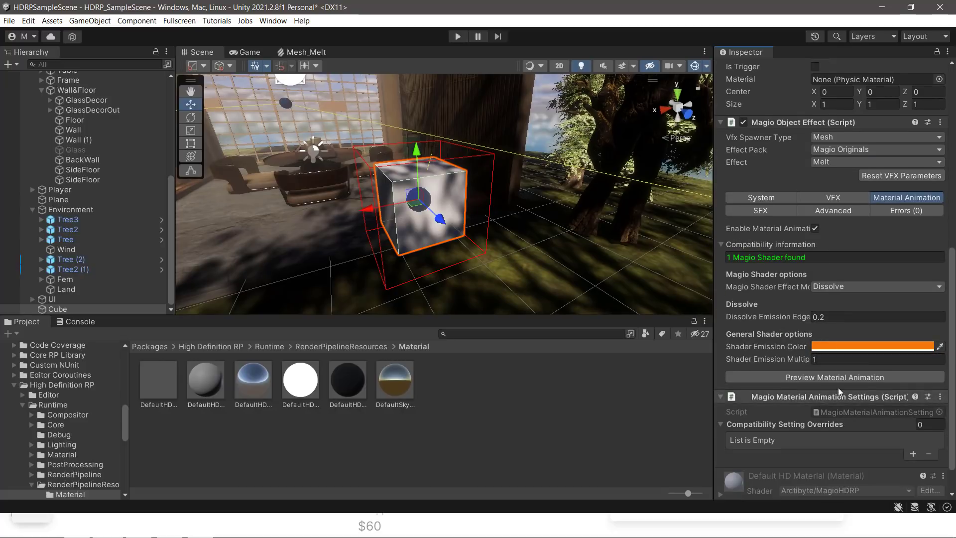
click(844, 196)
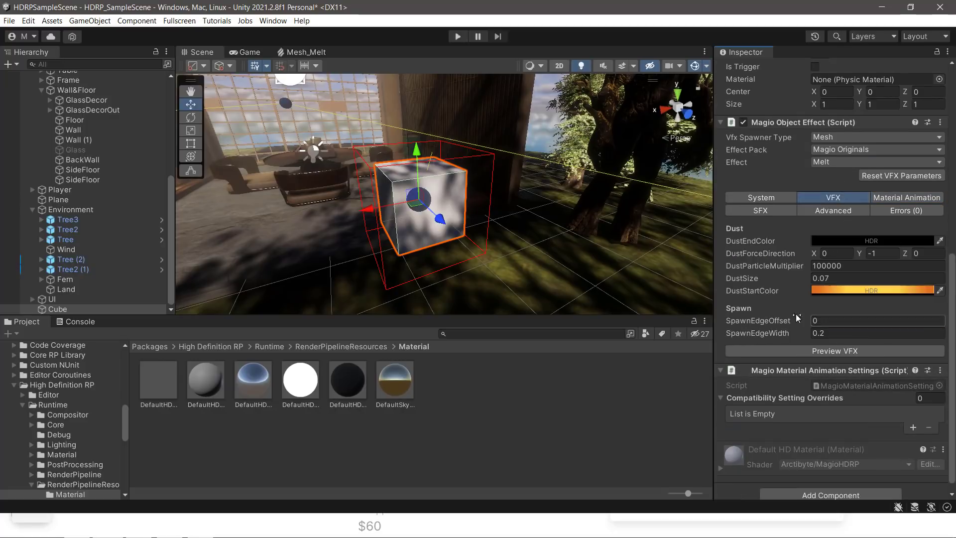
Preview the Melt VFX on the cube, restarting the preview while trying SpawnEdgeWidth values of 1 and 0.4
click(841, 350)
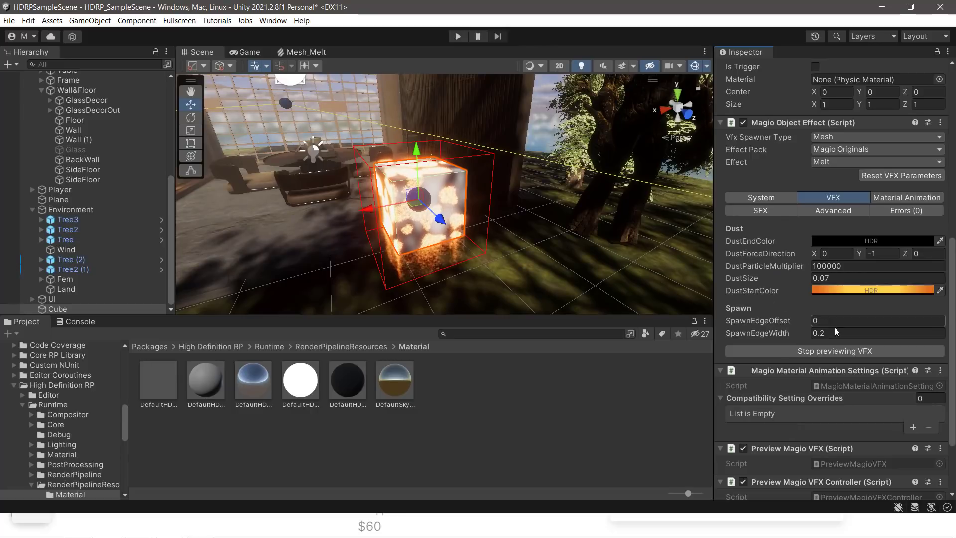
click(832, 351)
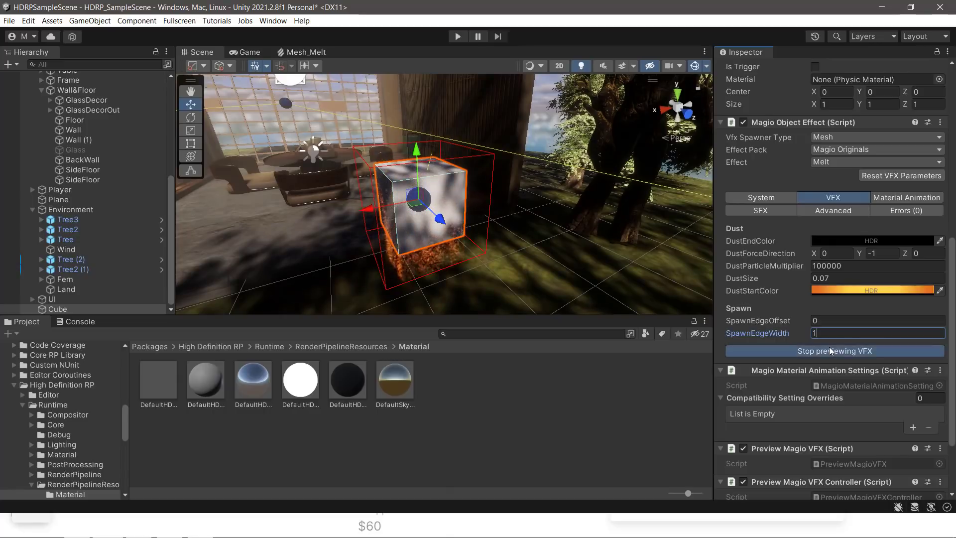
click(839, 354)
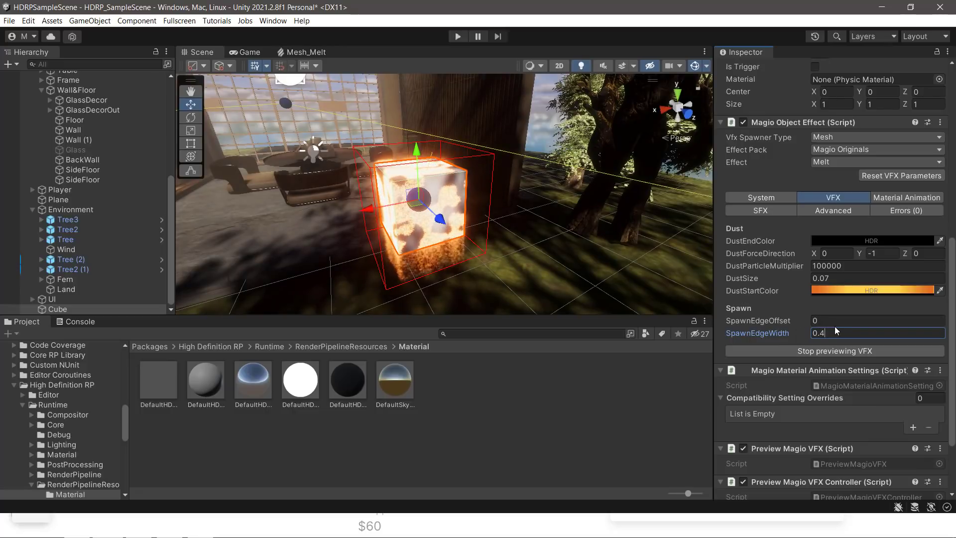
Set the Melt effect's SpawnEdgeWidth to 0.1 while the preview is running
key(BackSpace)
key(BackSpace)
text(1)
key(BackSpace)
text(.1)
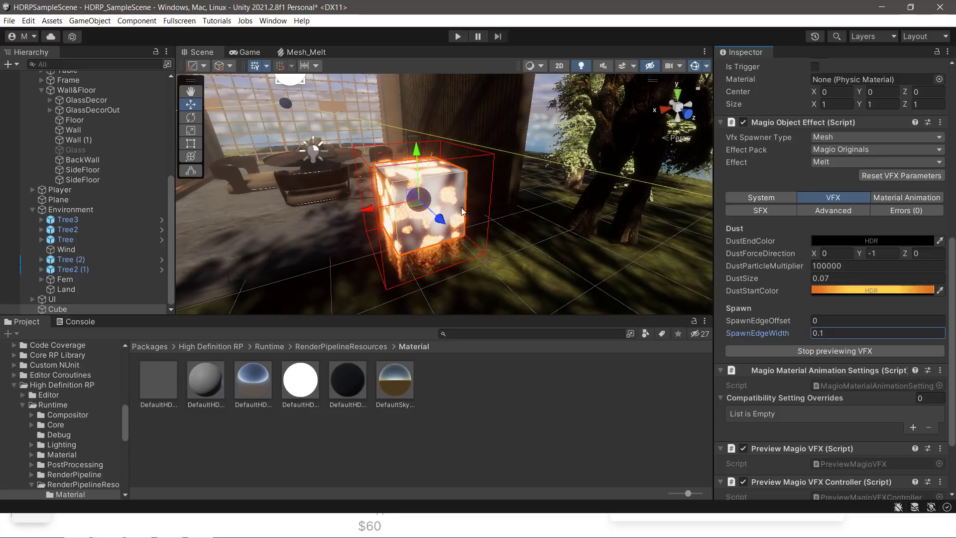
Look over the Melt effect's System settings again and return to its dust and spawn VFX parameters
click(767, 199)
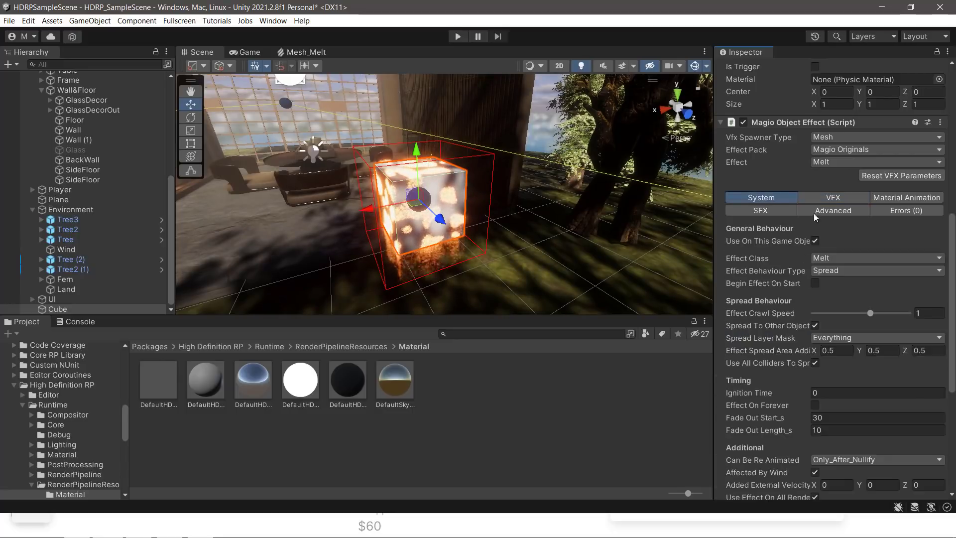
click(820, 197)
scroll(798, 302, down, 3)
scroll(798, 301, up, 2)
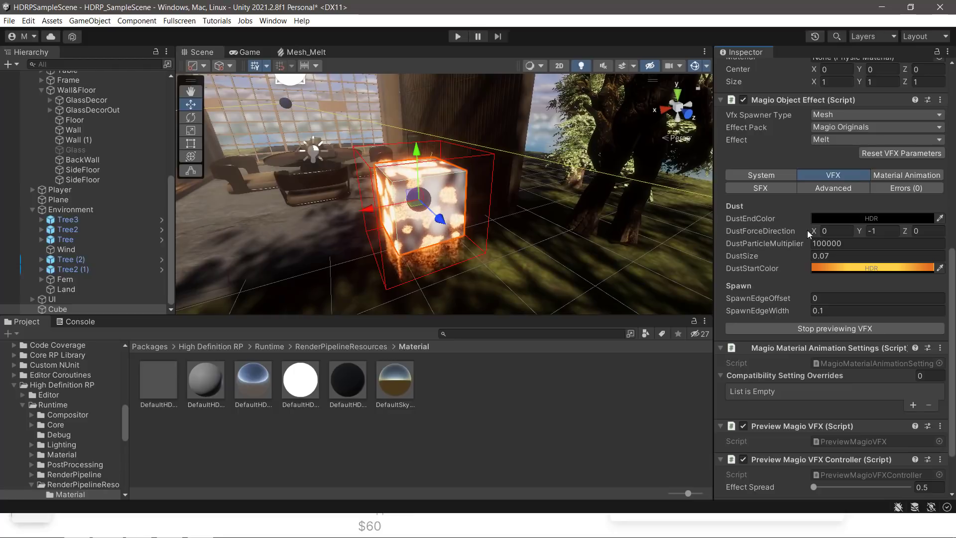
Switch the cube's Magio effect to Flame Wild and look over its VFX parameters and Advanced settings
click(848, 139)
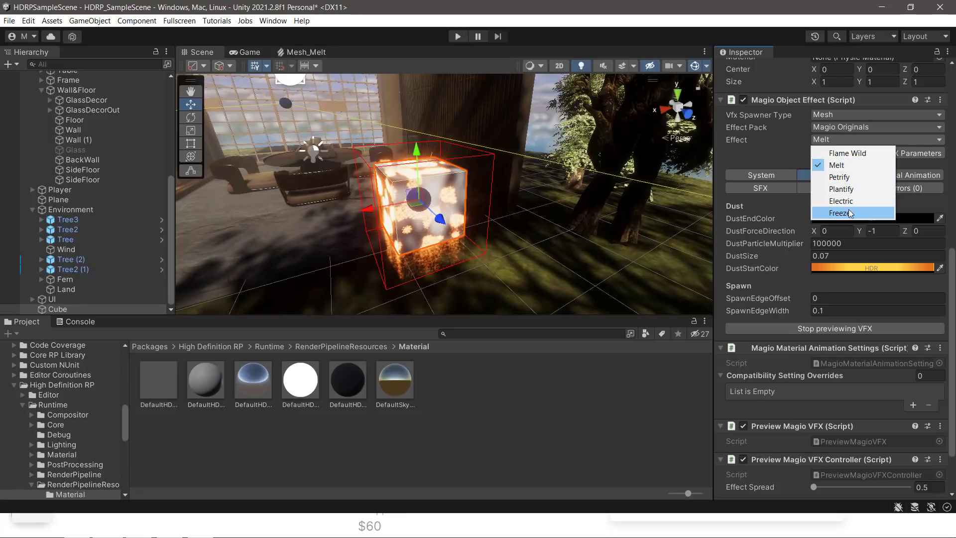
click(860, 154)
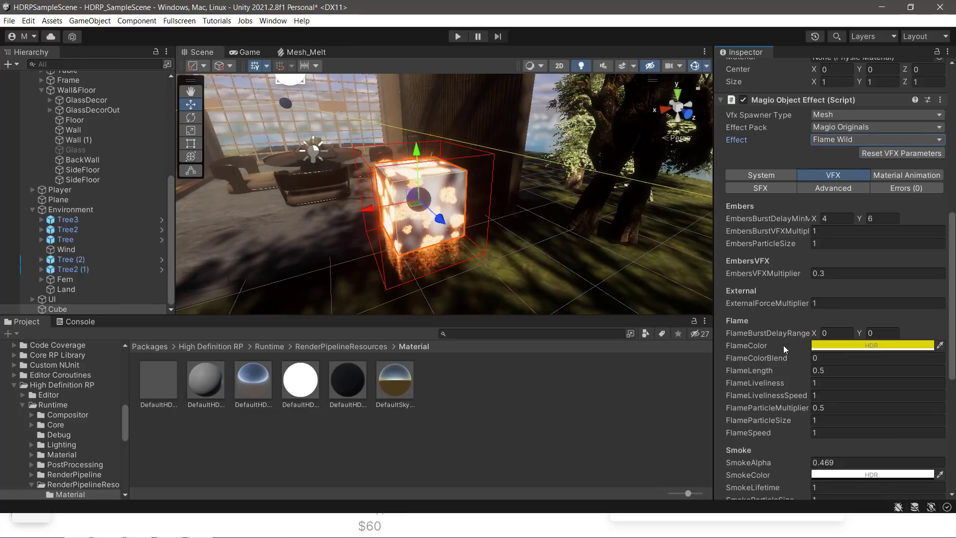
scroll(793, 363, down, 3)
scroll(793, 362, up, 4)
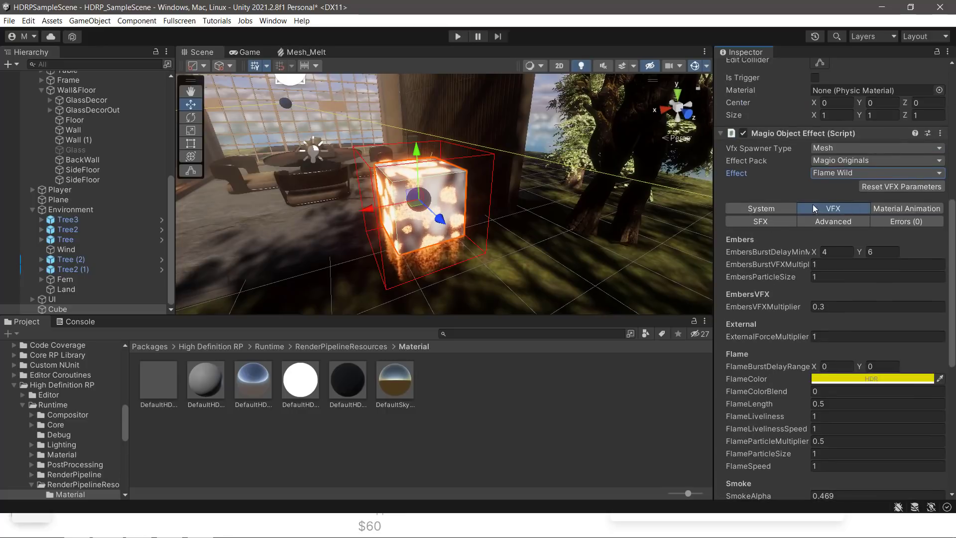
click(855, 220)
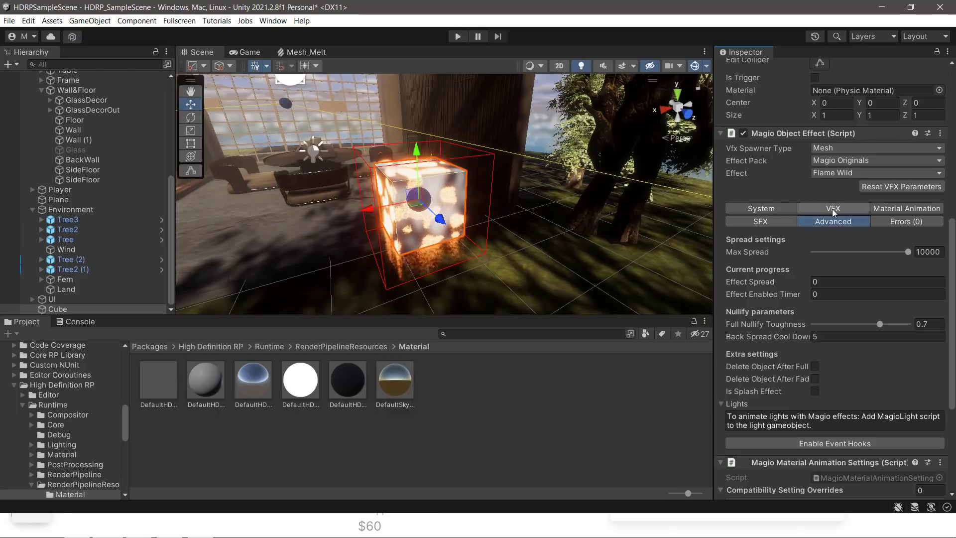
Try the Magio Originals- High Quality Variants pack with Flame WildHQ on the cube, then set the effect pack to Select effect prefab
click(844, 163)
click(844, 180)
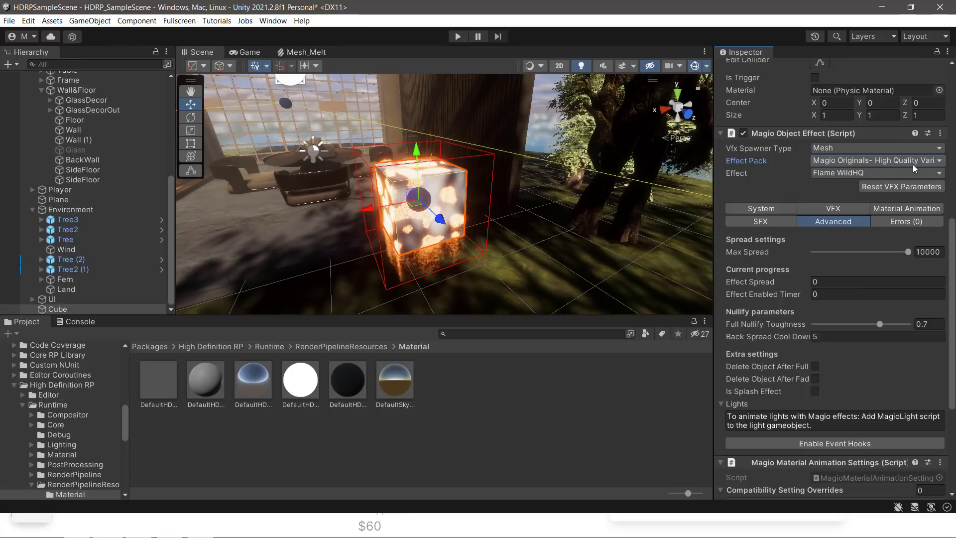
click(859, 173)
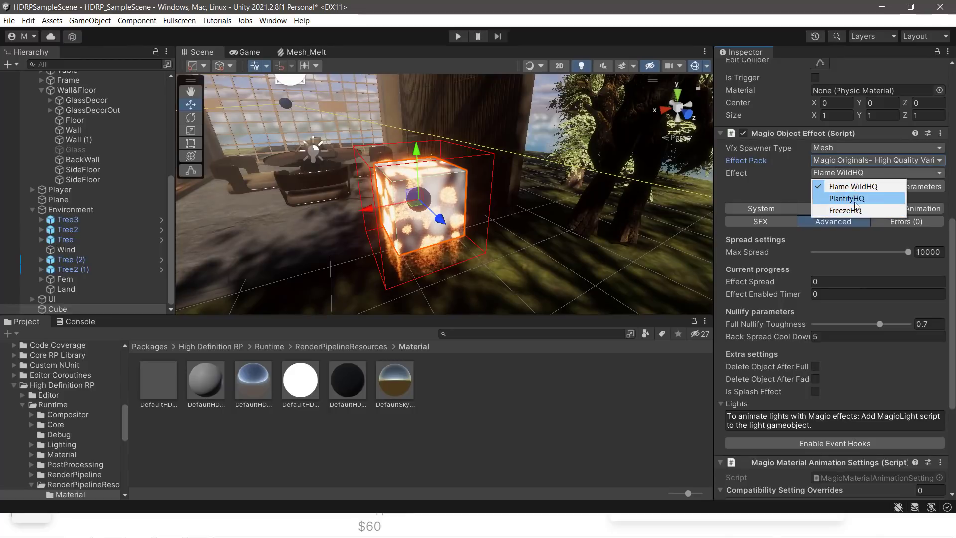
click(849, 187)
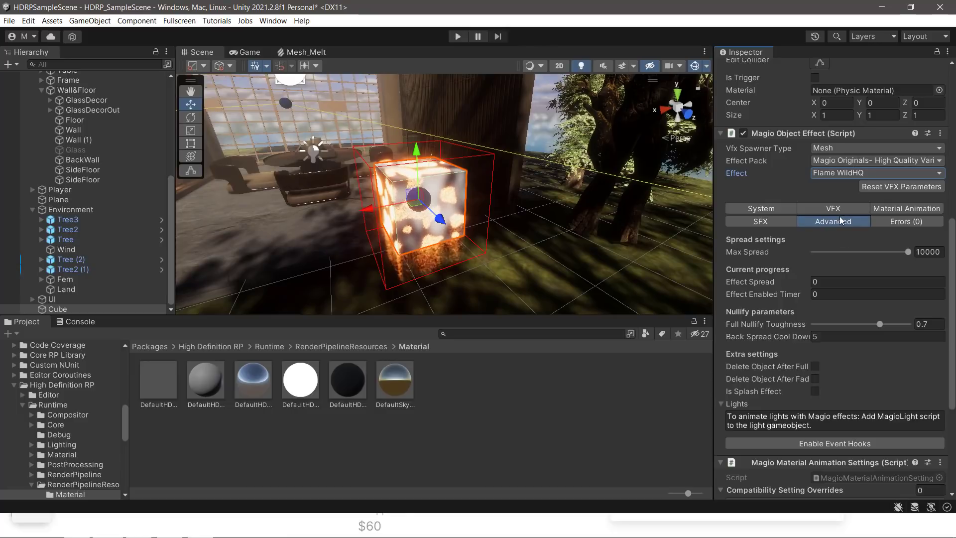
click(842, 162)
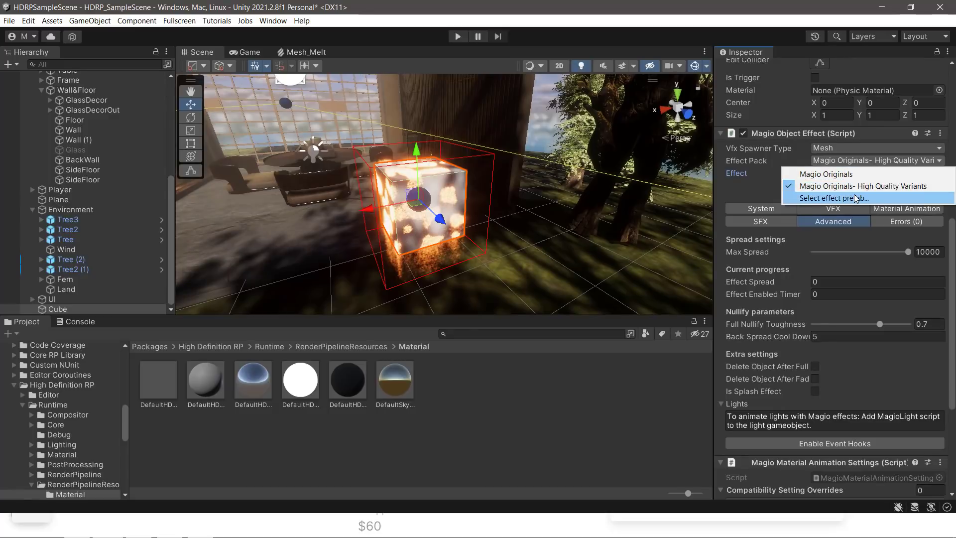
click(843, 198)
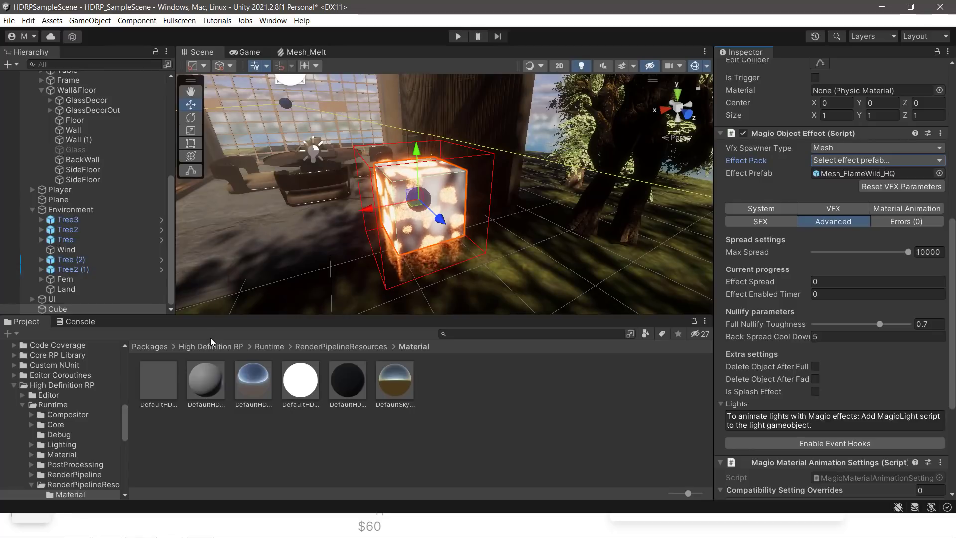
Find Magio's Documentation folder in the project assets and open the Magio API documentation PDF
scroll(58, 402, down, 8)
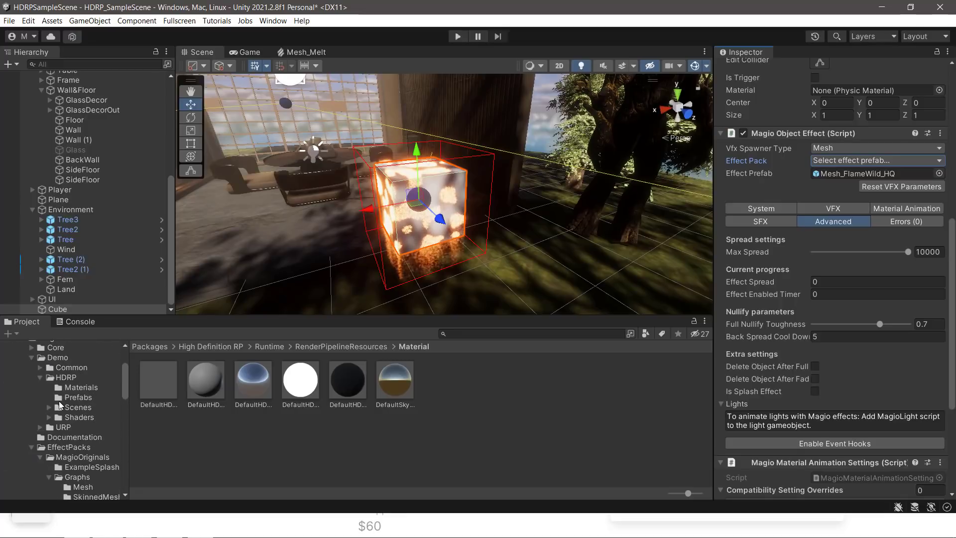
scroll(55, 357, up, 3)
click(42, 376)
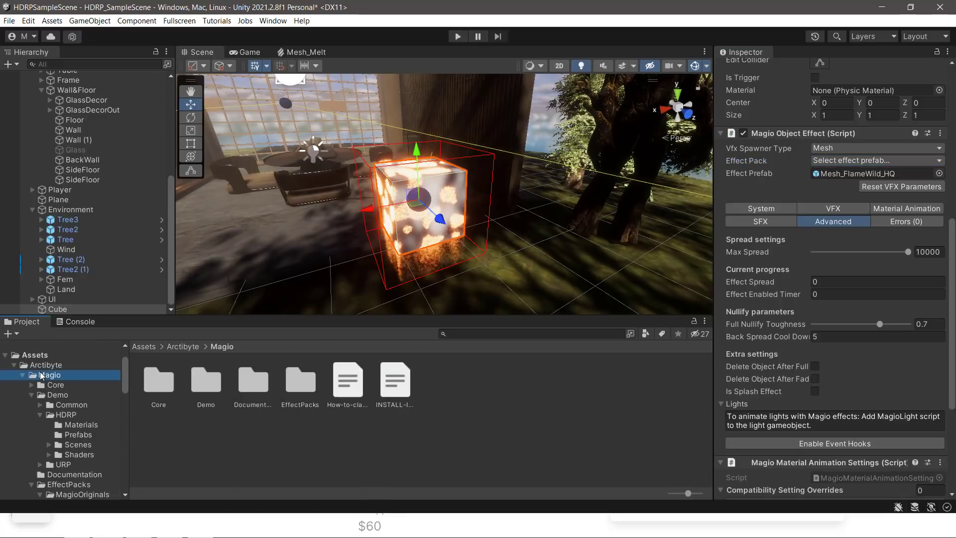
double_click(259, 384)
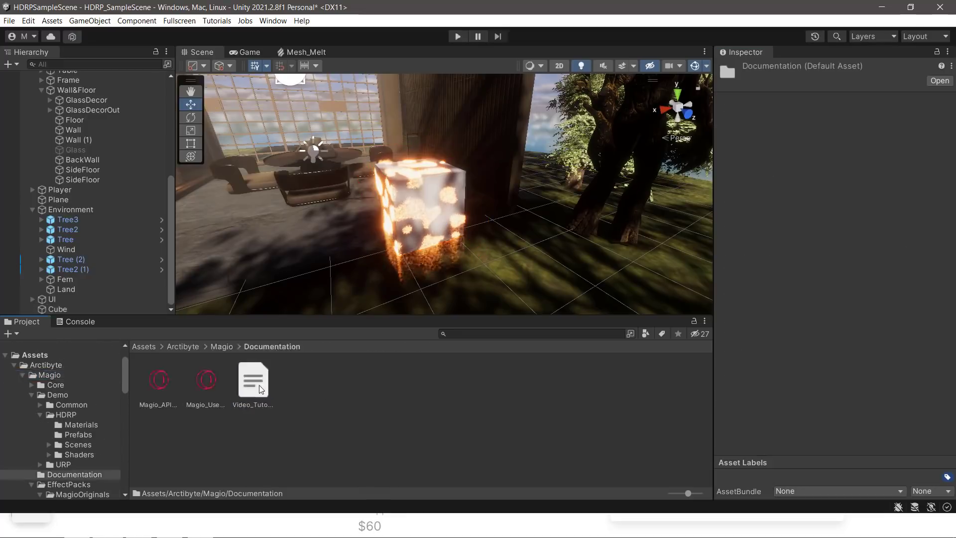
click(206, 387)
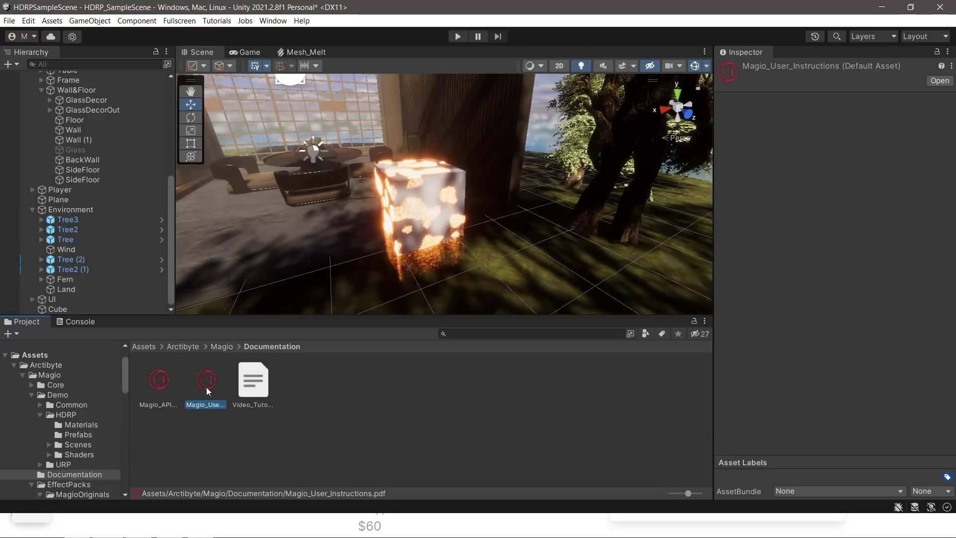
double_click(152, 377)
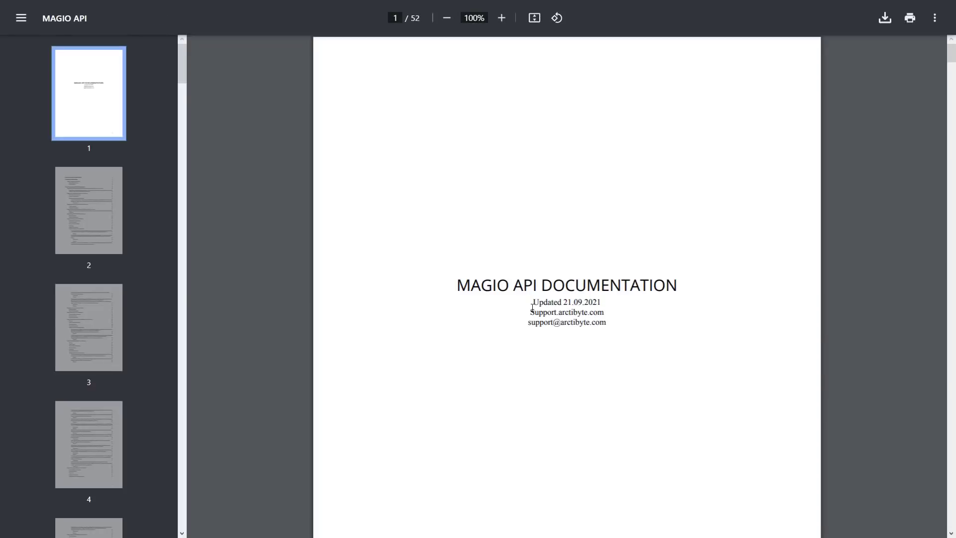
Skim the Magio API documentation's contents, class descriptions and MagioEngine attributes, and return to Unity
scroll(532, 308, down, 10)
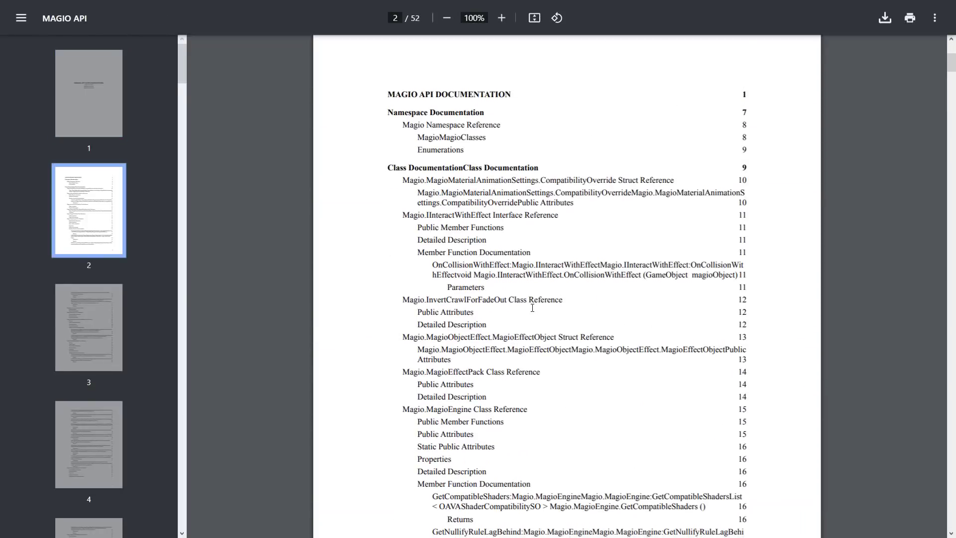
scroll(533, 307, down, 10)
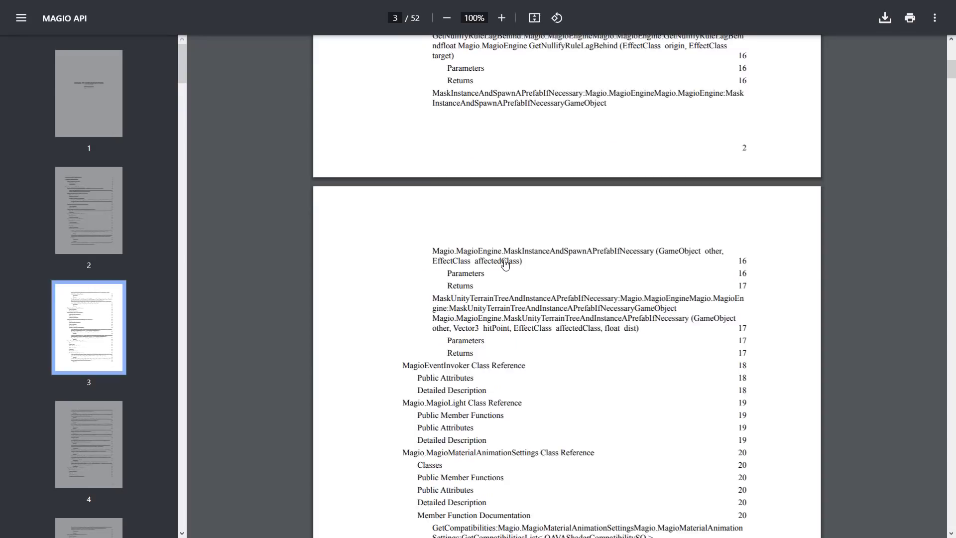
scroll(505, 264, down, 20)
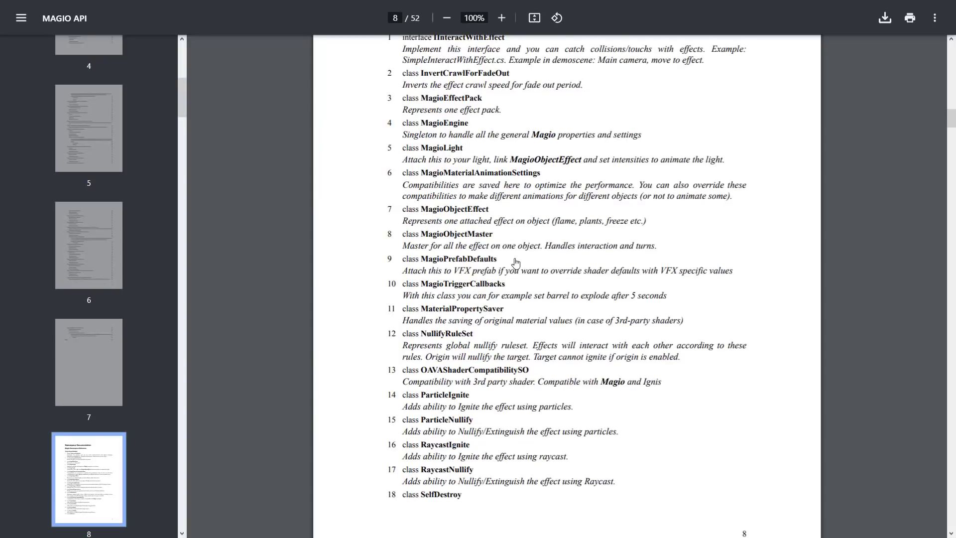
scroll(516, 263, down, 20)
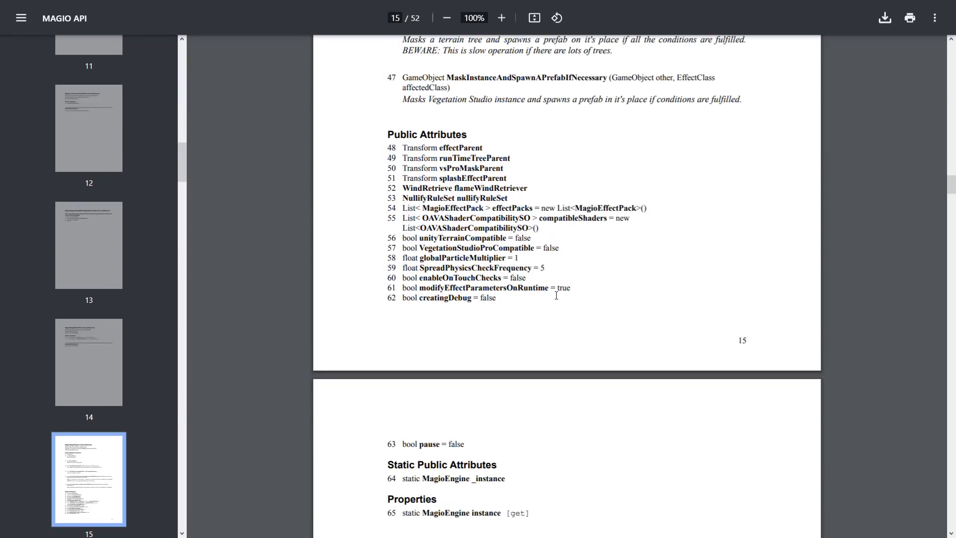
key(alt+Tab)
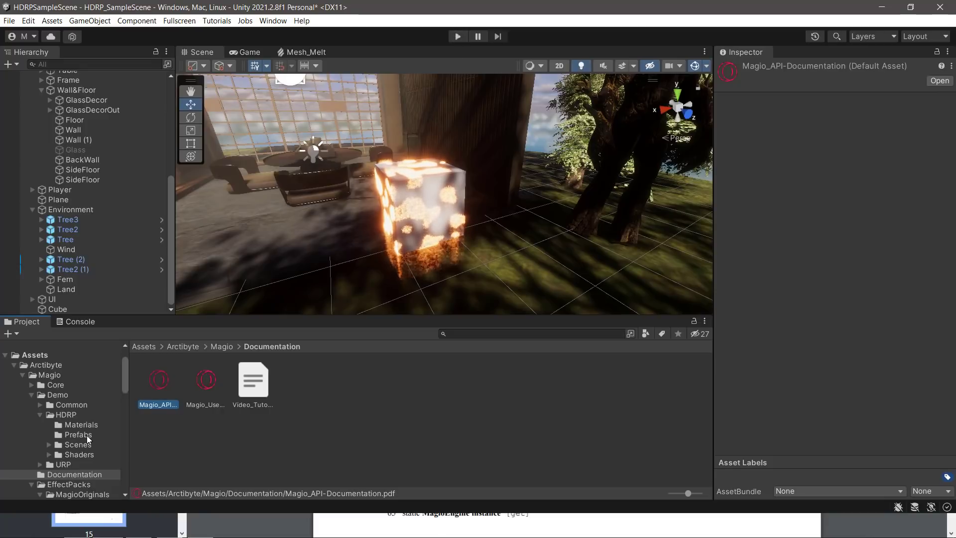
Open SampleScene from the project's Scenes folder, discarding the changes made to the current scene
click(22, 377)
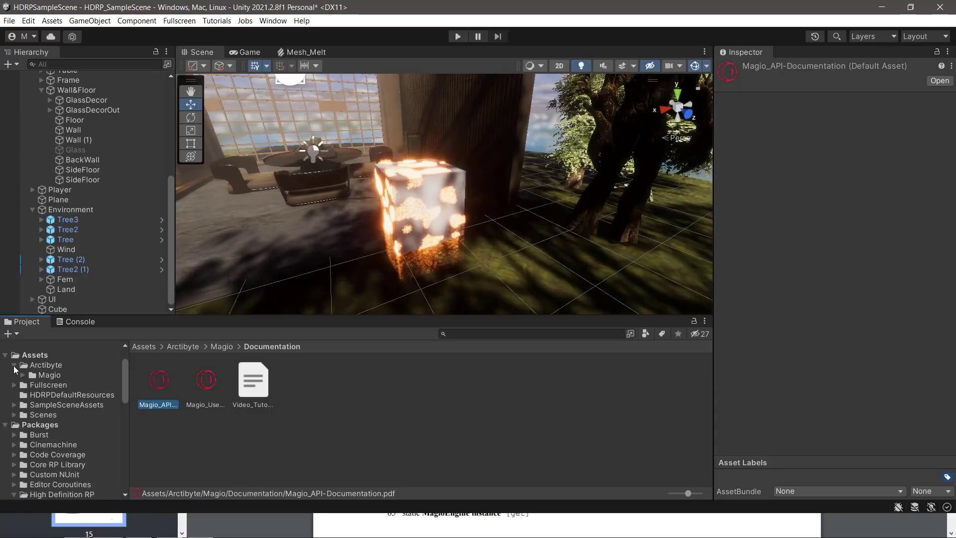
scroll(37, 426, down, 2)
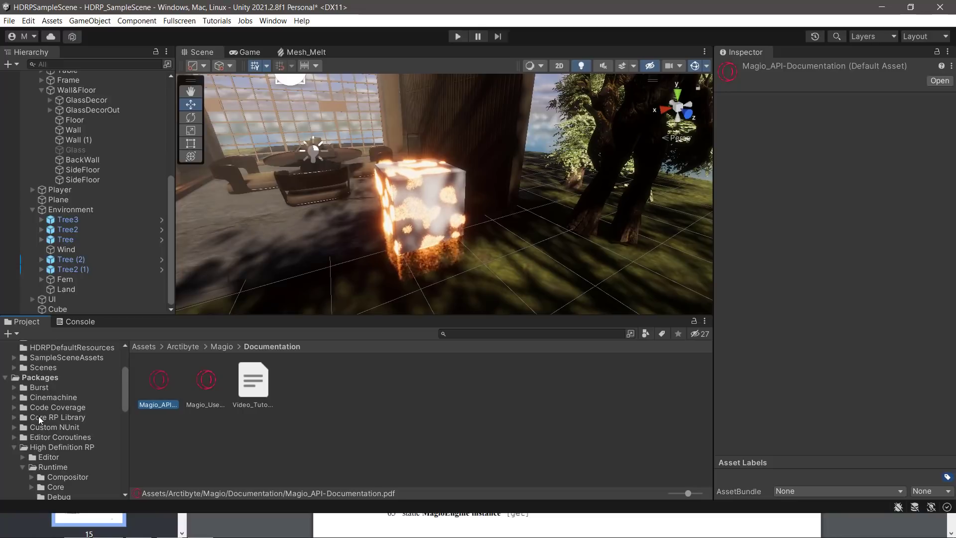
scroll(38, 409, up, 2)
click(43, 401)
double_click(216, 389)
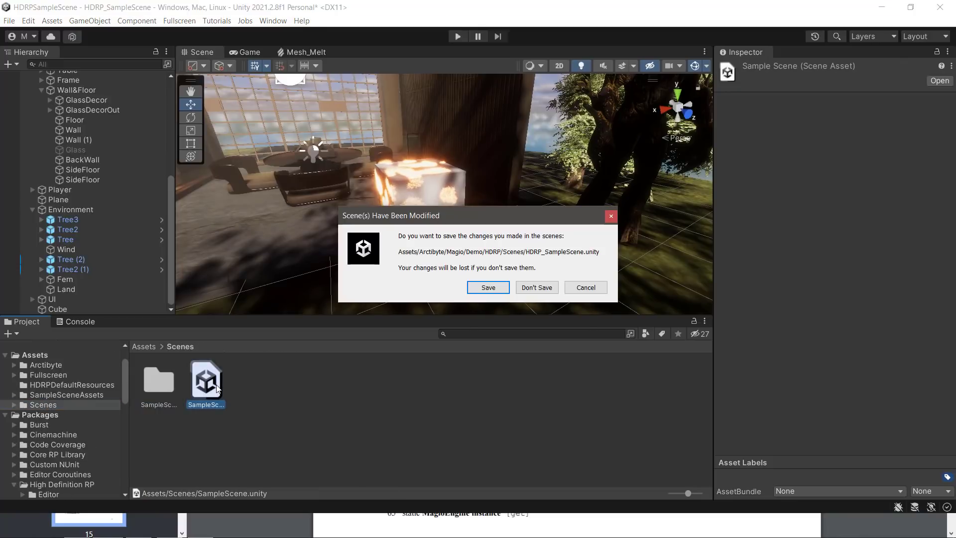
click(531, 290)
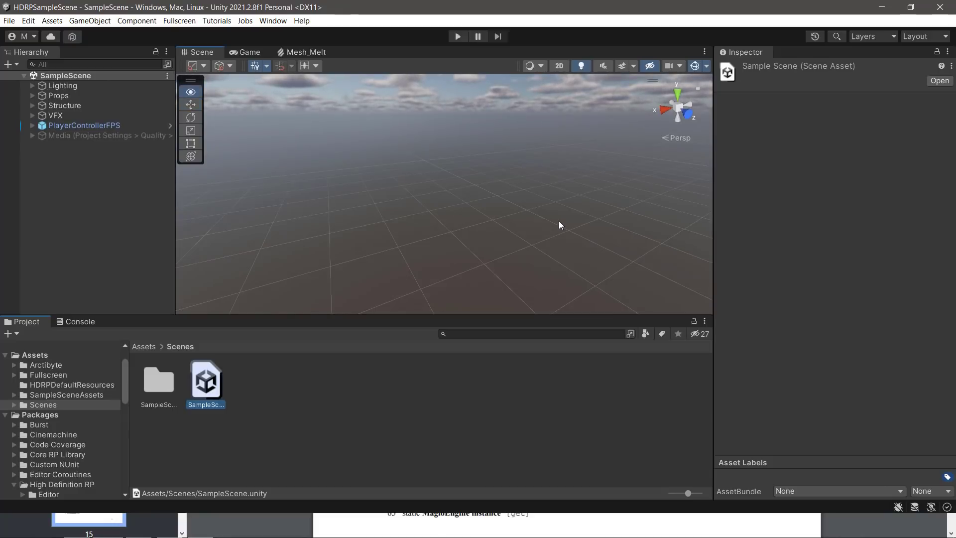
Select the golden ball Ball_PF on the wooden shelf and convert it to a Magio object with the Mesh spawner type
right_drag(559, 220, 761, 202)
key(w)
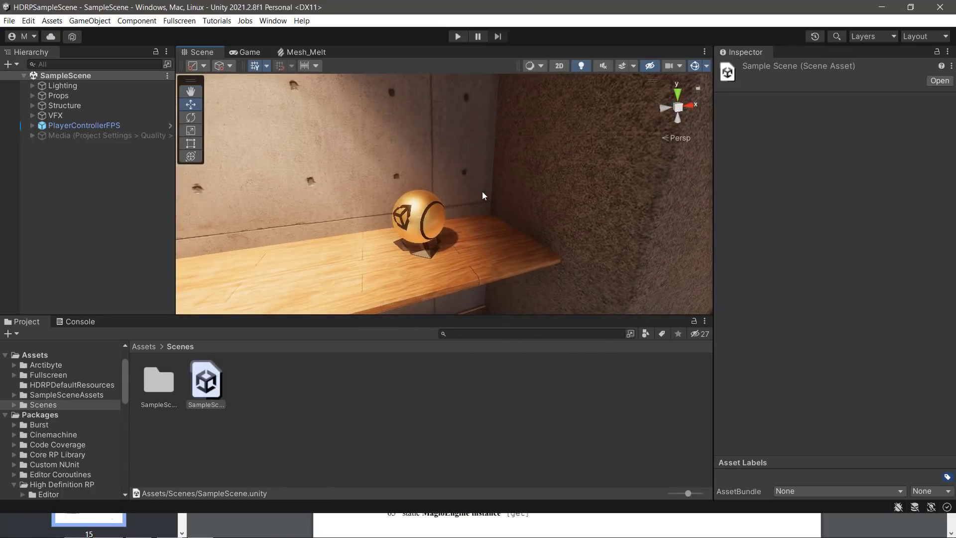
click(411, 209)
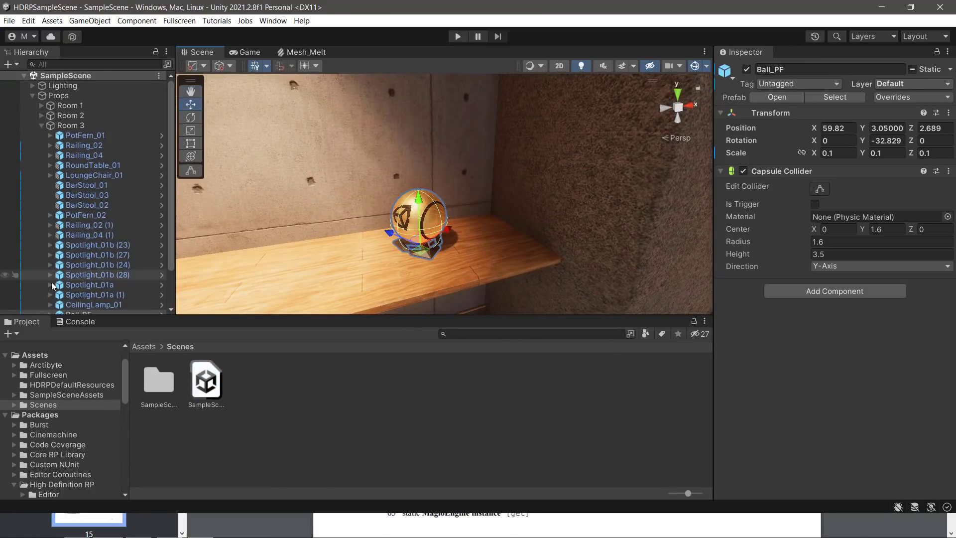
scroll(89, 235, down, 2)
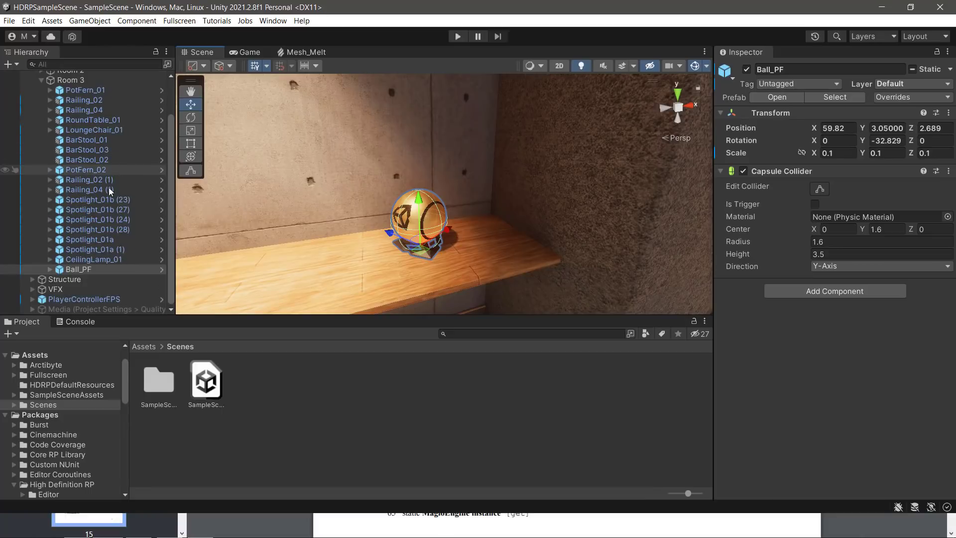
right_click(90, 271)
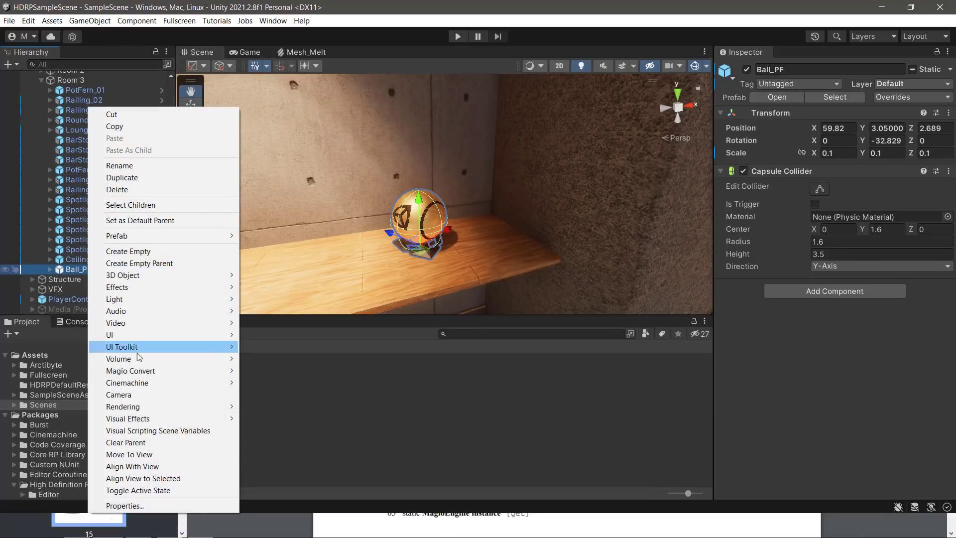
mouse_move(181, 372)
click(284, 372)
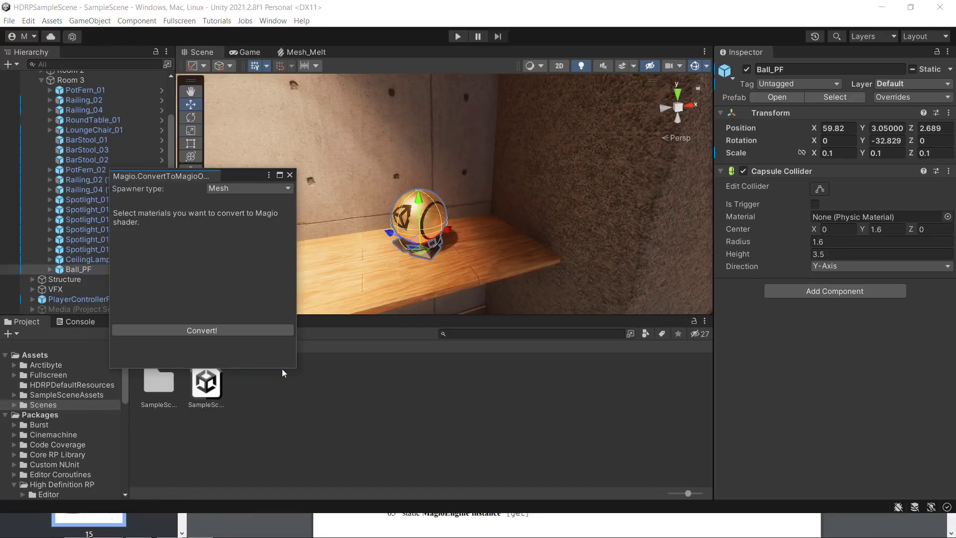
click(202, 330)
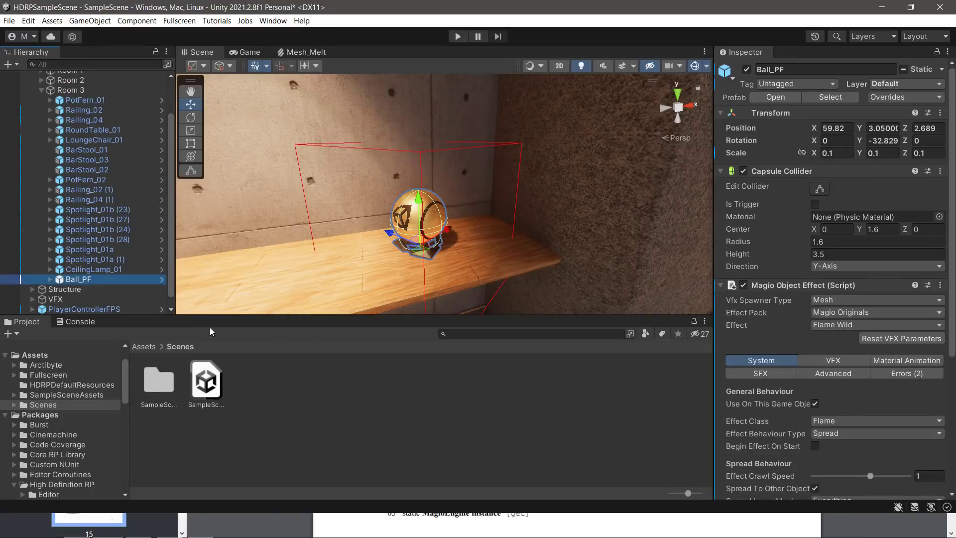
Preview the Flame Wild VFX on the ball
click(845, 363)
scroll(846, 414, down, 10)
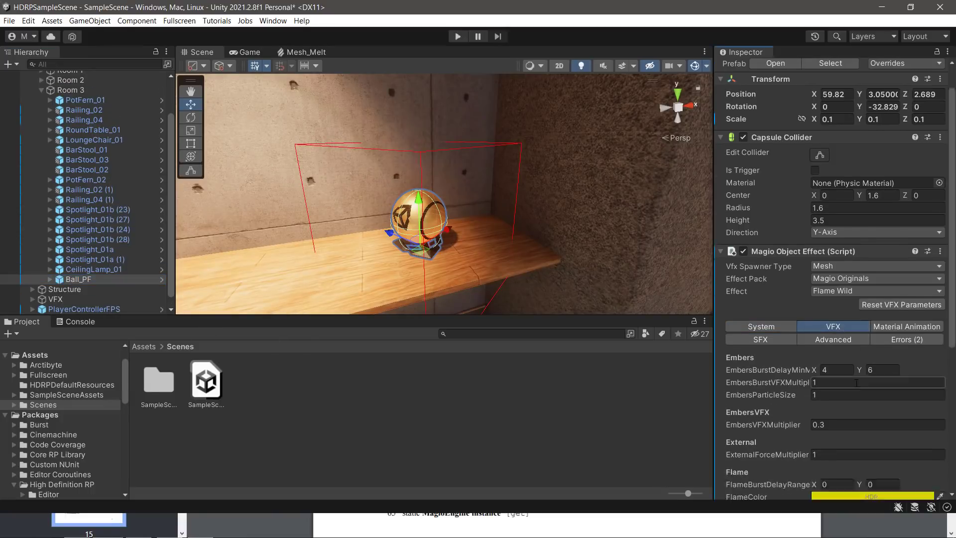
click(848, 464)
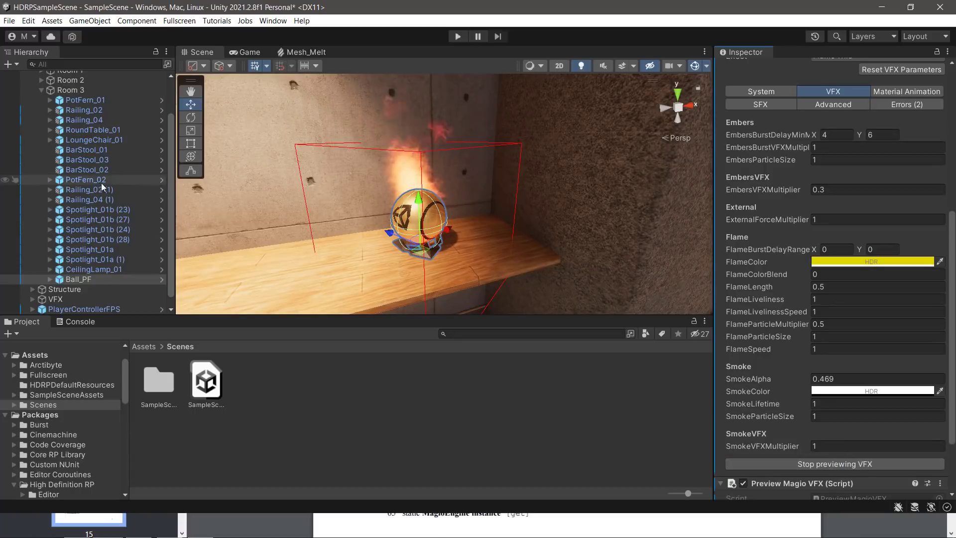
Inspect the MagioEngine object's settings and expand its Effect Packs list
scroll(103, 178, up, 5)
click(65, 95)
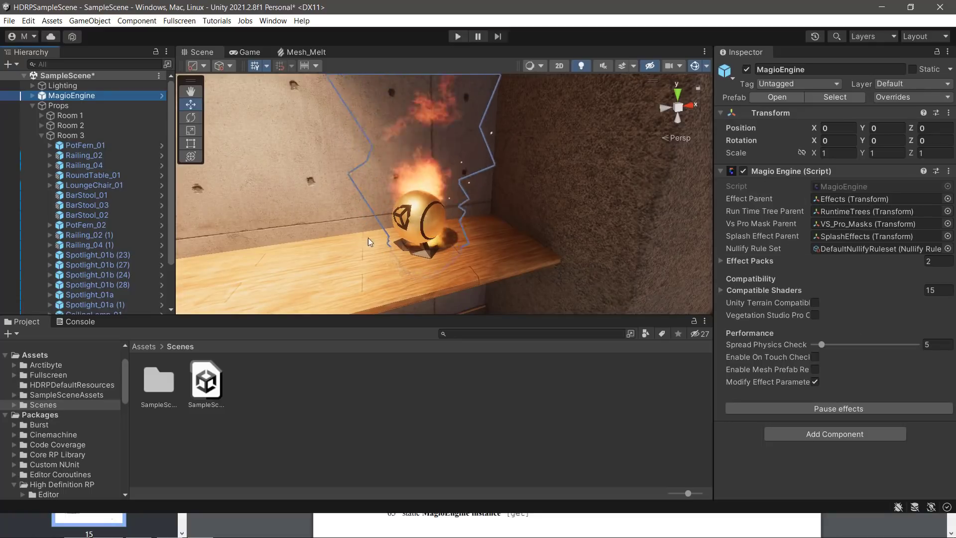
click(720, 262)
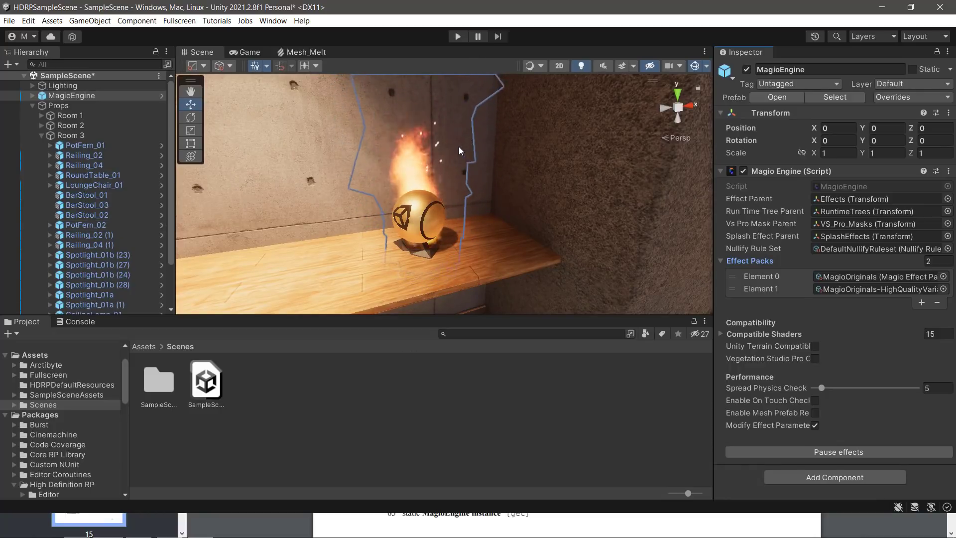
Switch to the Unity Asset Store in the browser and open the Lunar New Year Daring Bundle
key(alt+Tab)
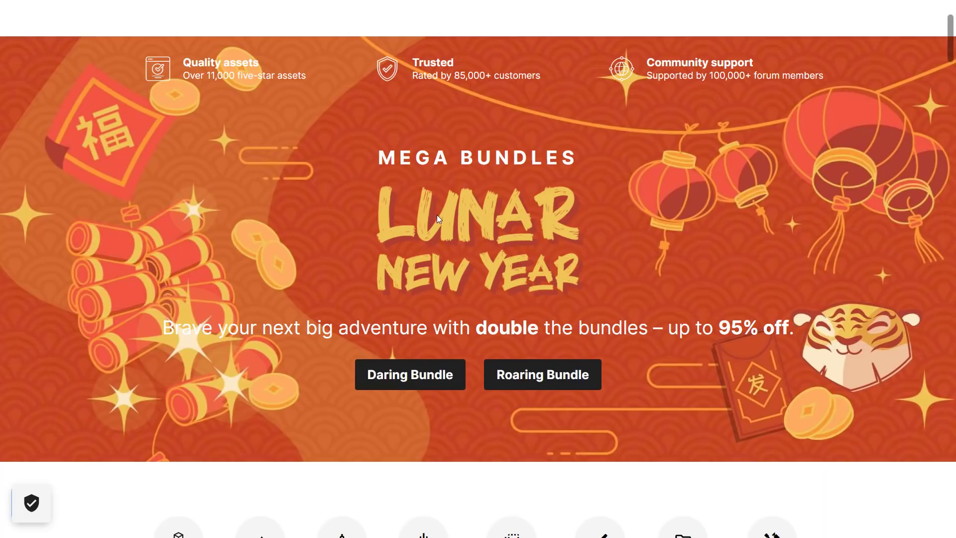
scroll(437, 214, down, 8)
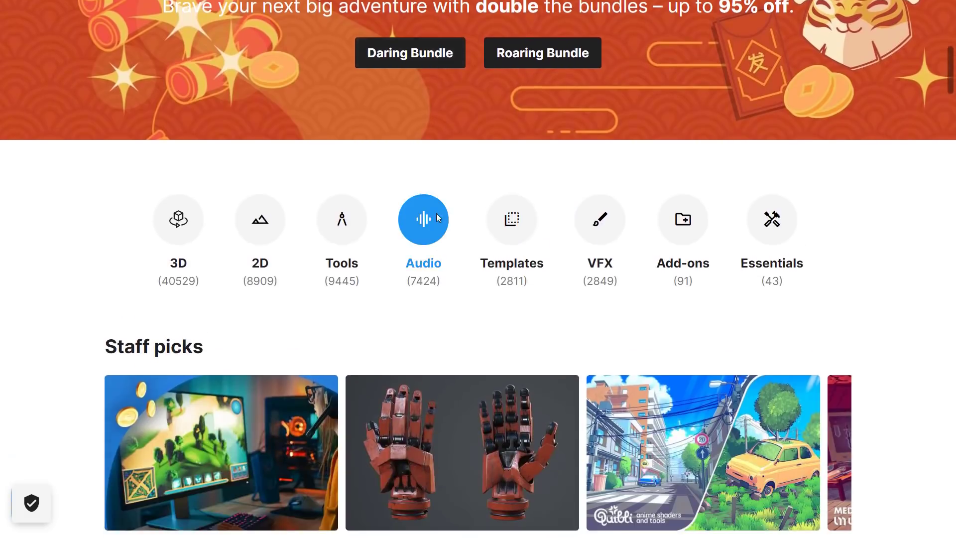
scroll(438, 218, up, 5)
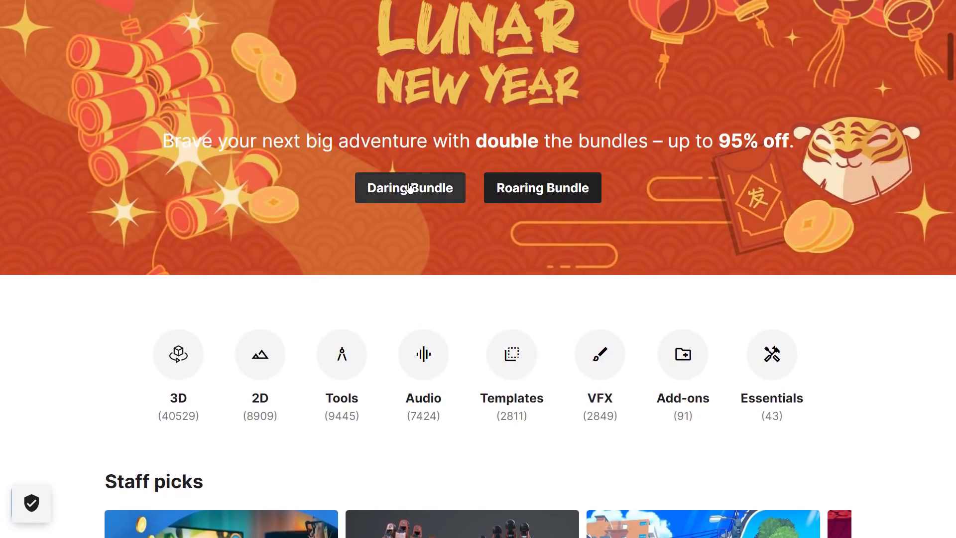
click(402, 184)
Review the Daring Mega Bundle's $19.99 and $29.99 tiers, continuing to Magio - Interactive Effect Engine in the $39.99 tier
scroll(589, 222, down, 8)
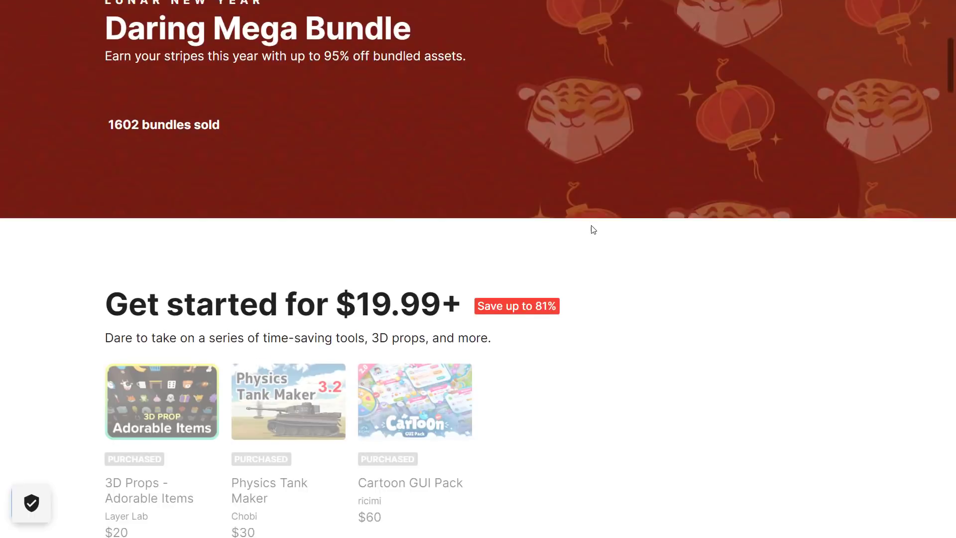
scroll(578, 239, down, 1)
scroll(426, 283, down, 7)
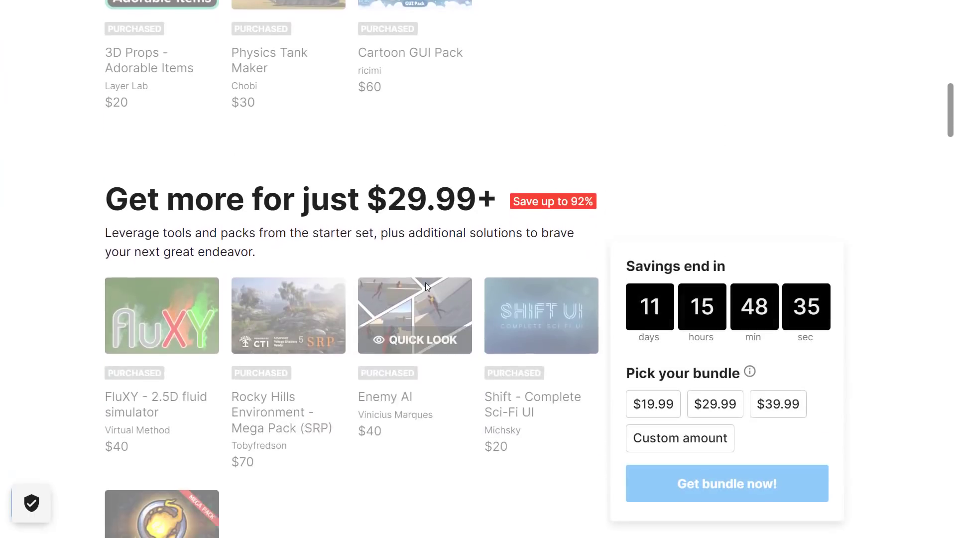
mouse_move(178, 124)
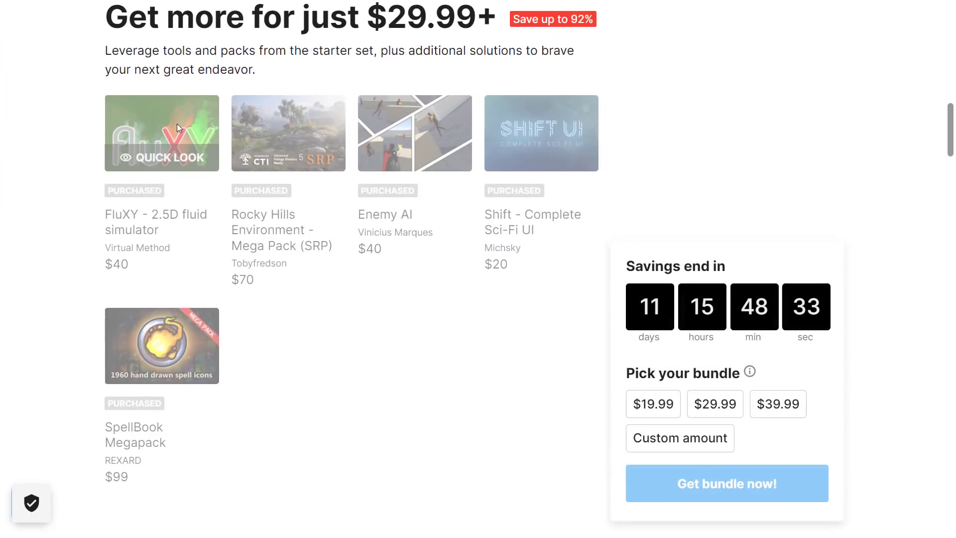
scroll(224, 259, up, 1)
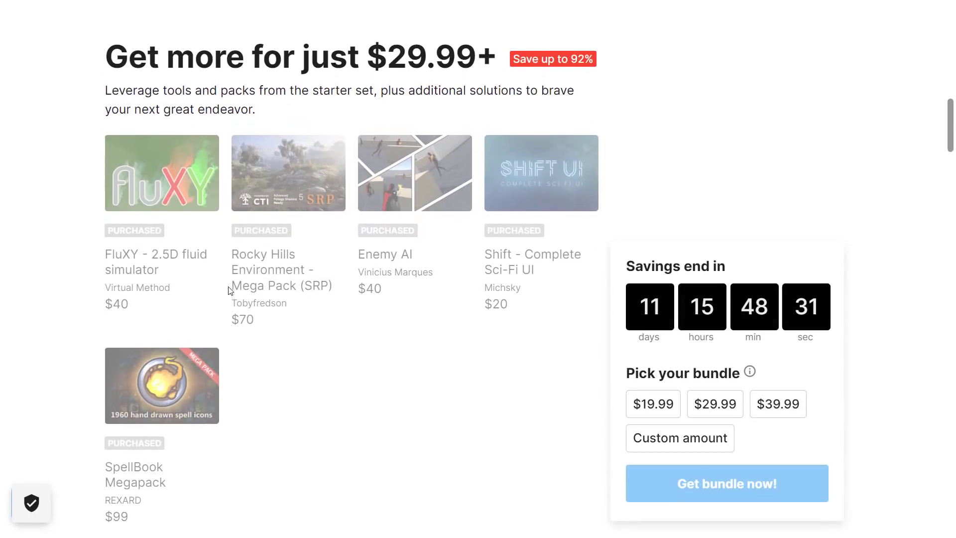
scroll(230, 290, down, 10)
mouse_move(320, 244)
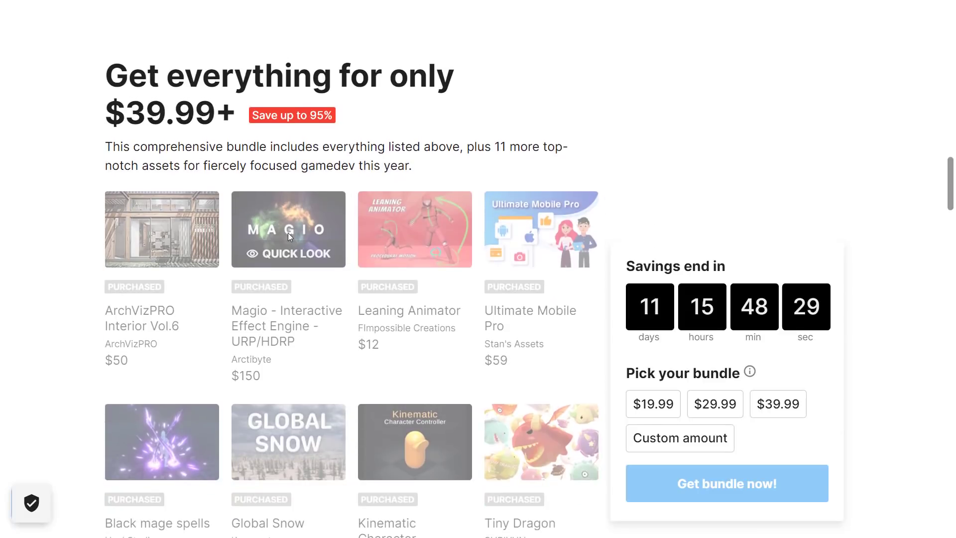
Examine the remaining assets in the Daring Mega Bundle's $39.99 tier and return to its $29.99 tier
scroll(288, 232, down, 5)
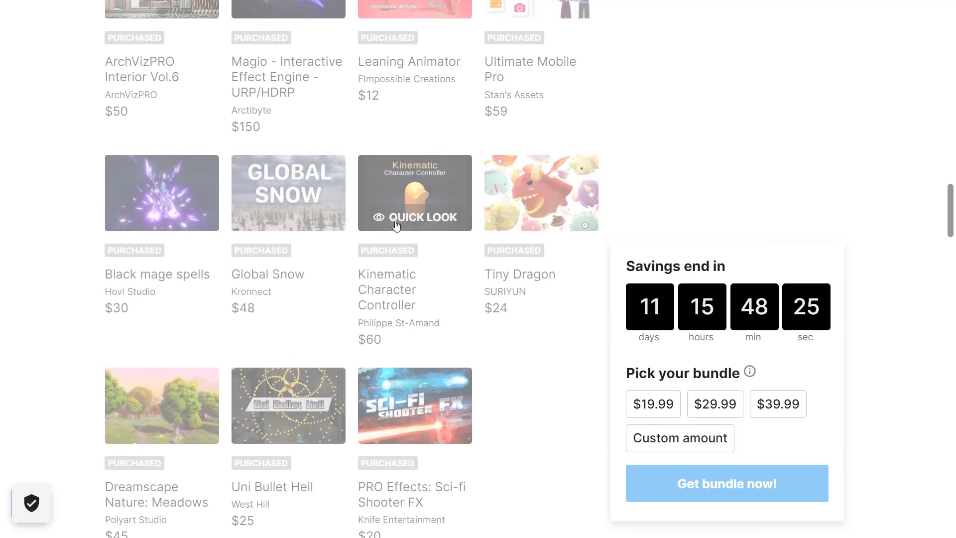
scroll(425, 222, up, 4)
scroll(363, 265, down, 1)
scroll(363, 265, down, 3)
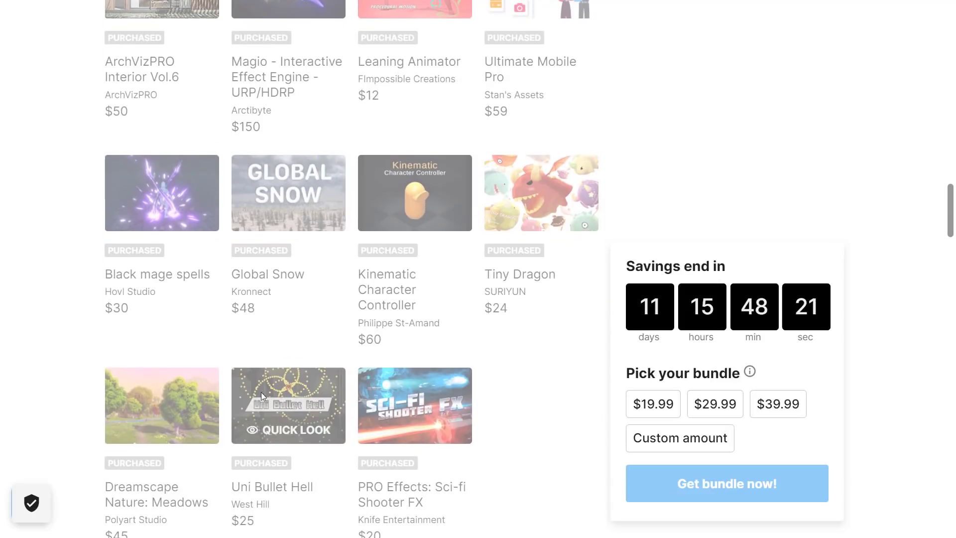
scroll(305, 339, up, 10)
scroll(310, 359, up, 4)
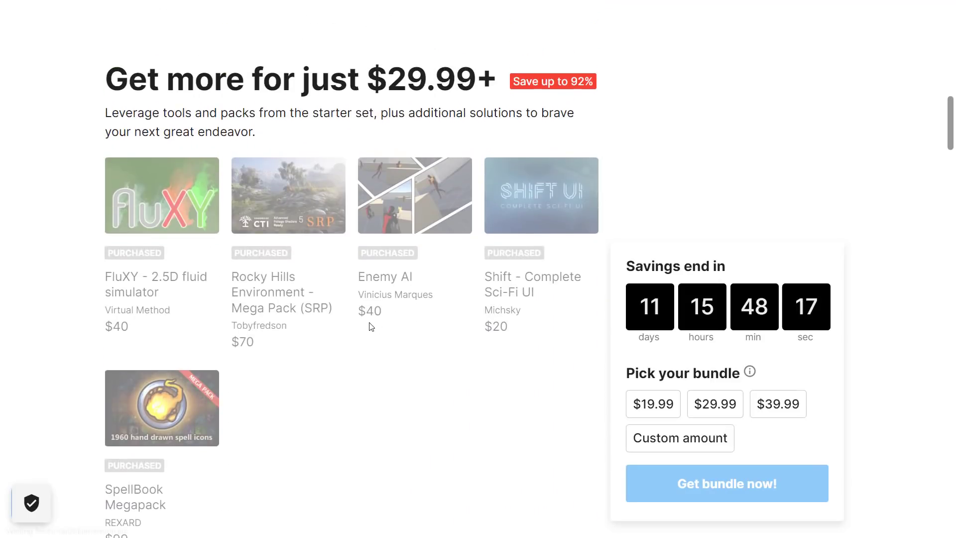
Return to the store's front page, open the Roaring Bundle and review the assets in its three price tiers
key(alt+Left)
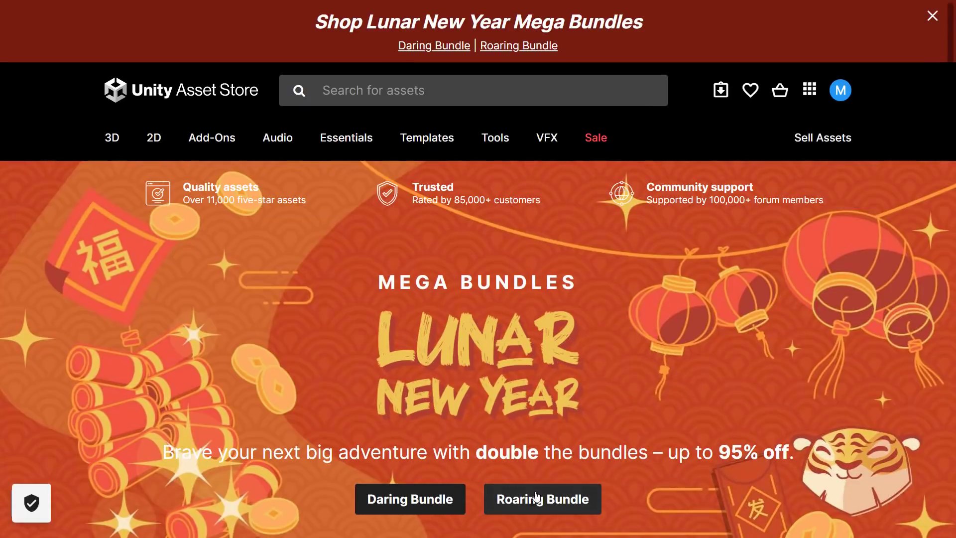
scroll(563, 335, down, 9)
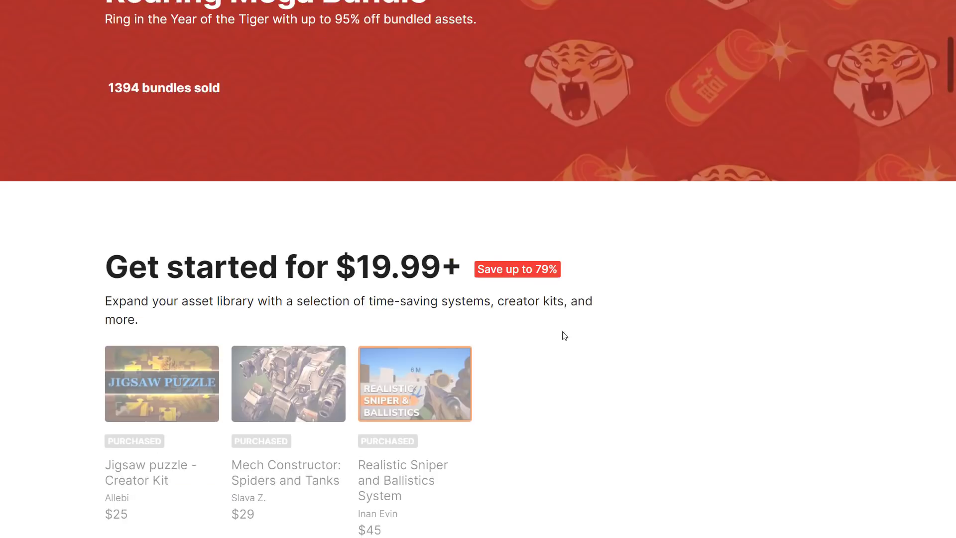
scroll(543, 324, down, 10)
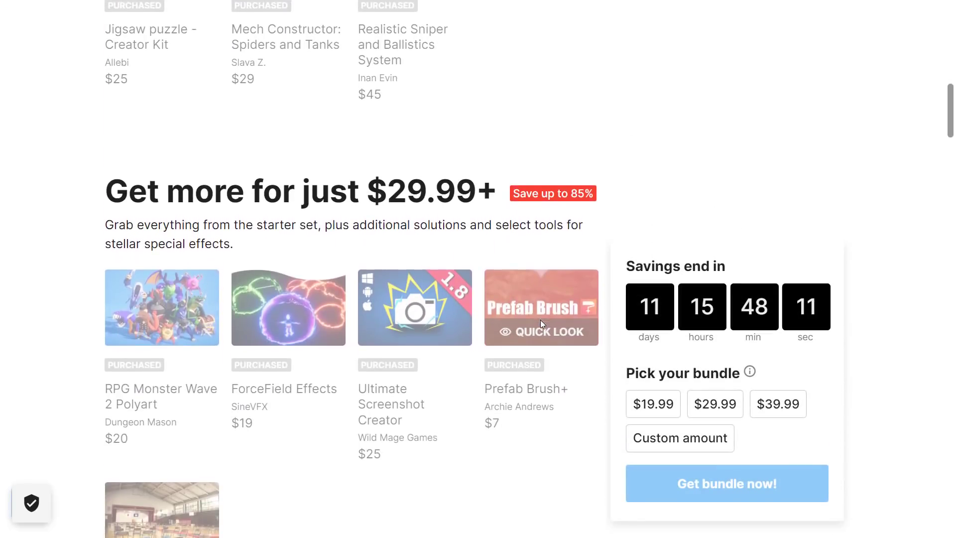
scroll(543, 324, down, 12)
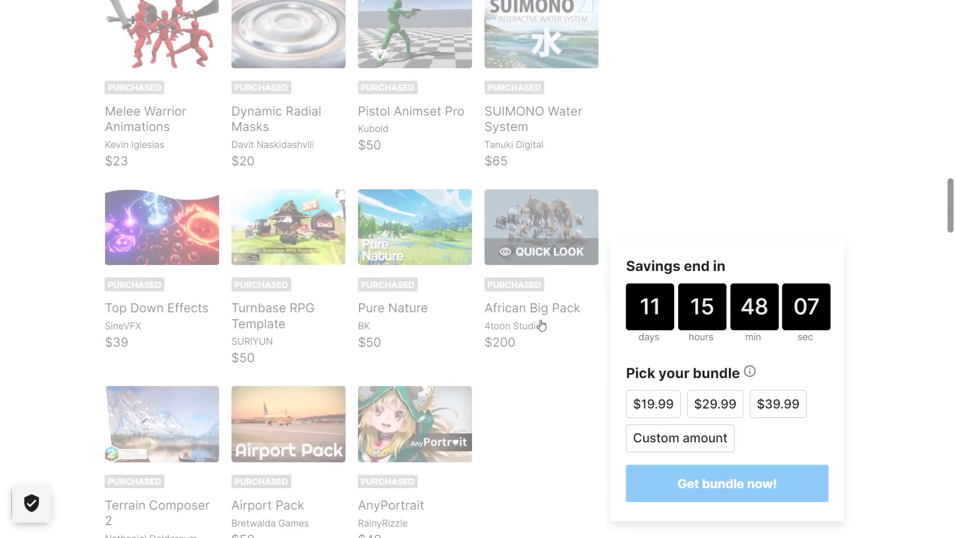
scroll(543, 324, down, 1)
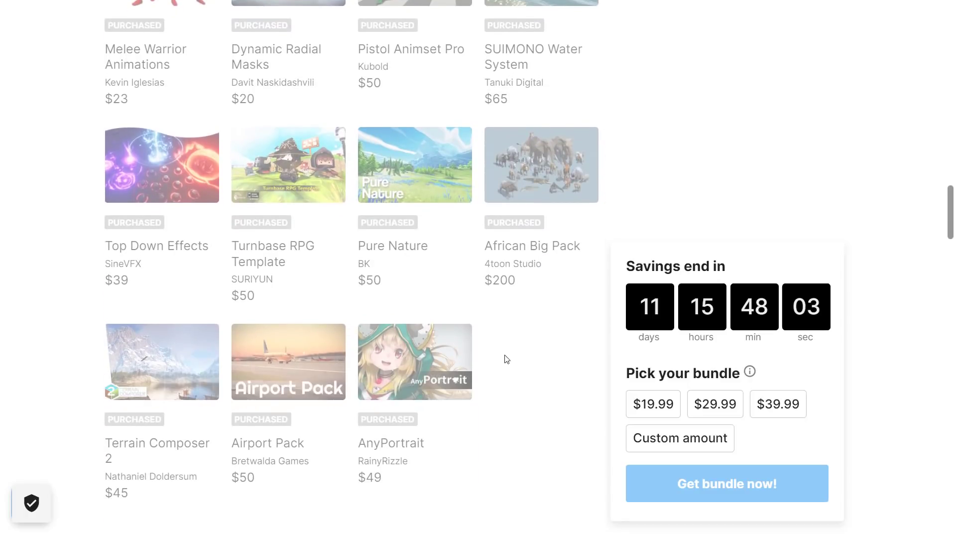
scroll(415, 237, up, 3)
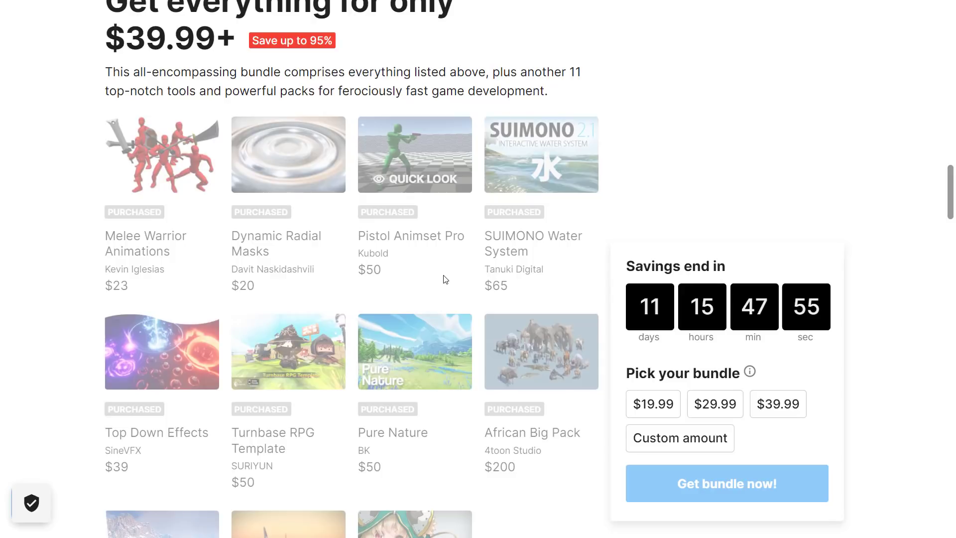
scroll(477, 337, up, 10)
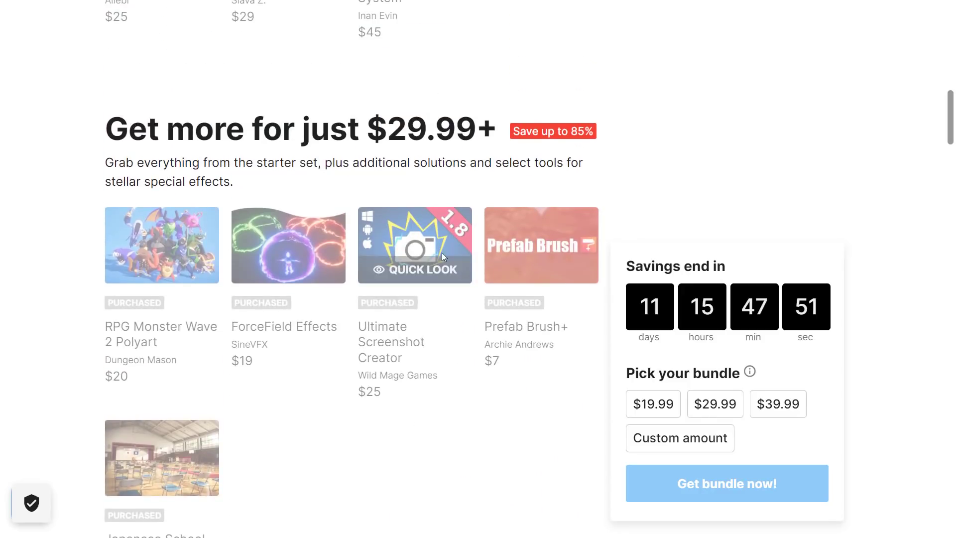
scroll(443, 257, up, 2)
scroll(445, 267, up, 2)
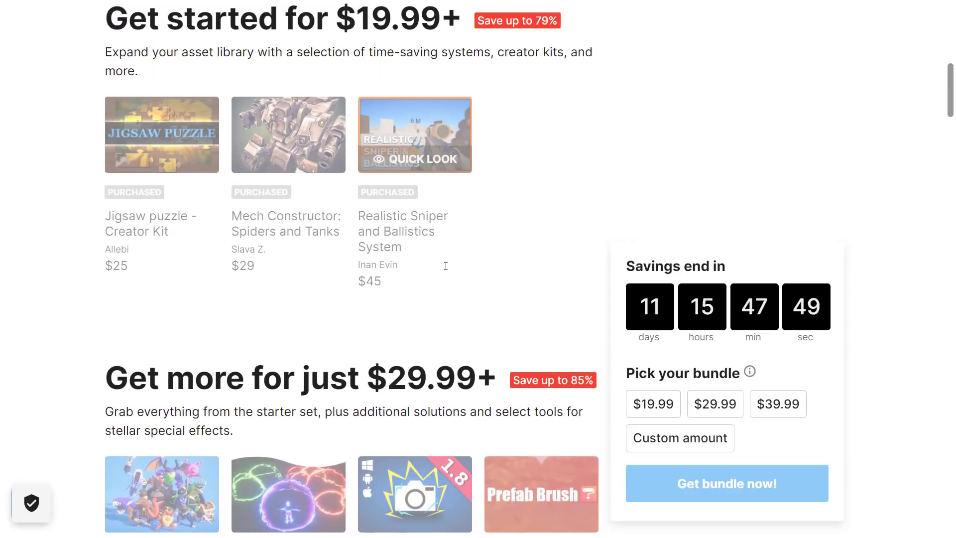
scroll(390, 253, up, 7)
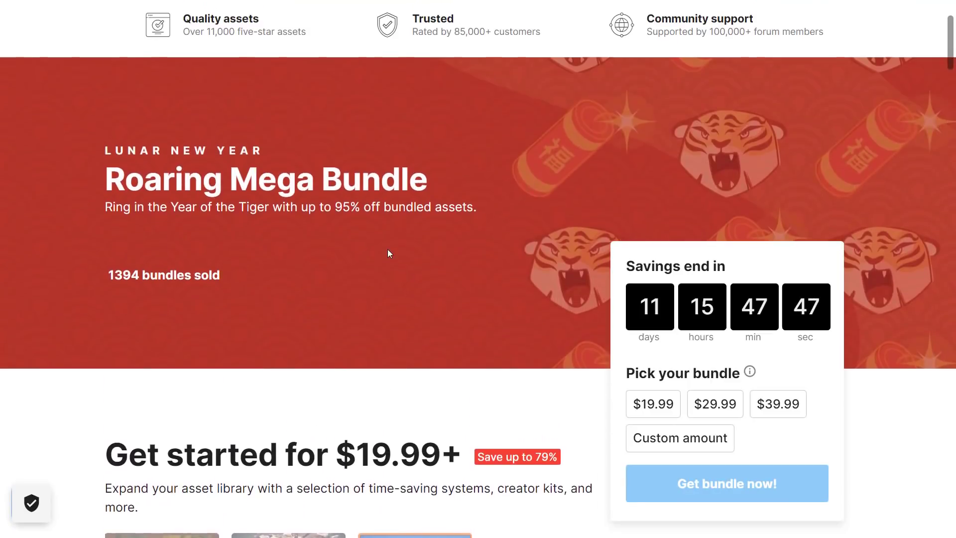
scroll(389, 253, up, 3)
Reopen the Daring Bundle and look over its asset tiers again, including the $39.99 tier that contains Magio
click(439, 48)
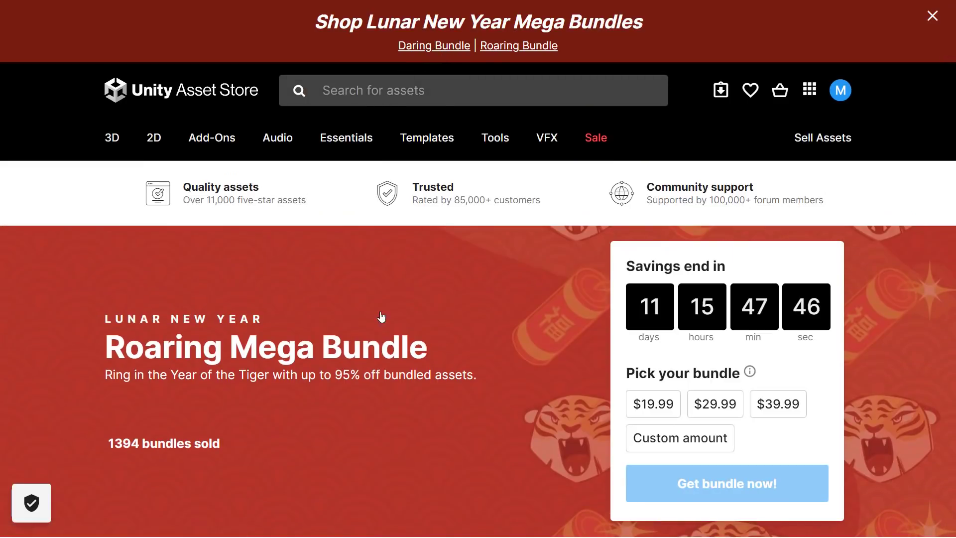
scroll(467, 342, down, 10)
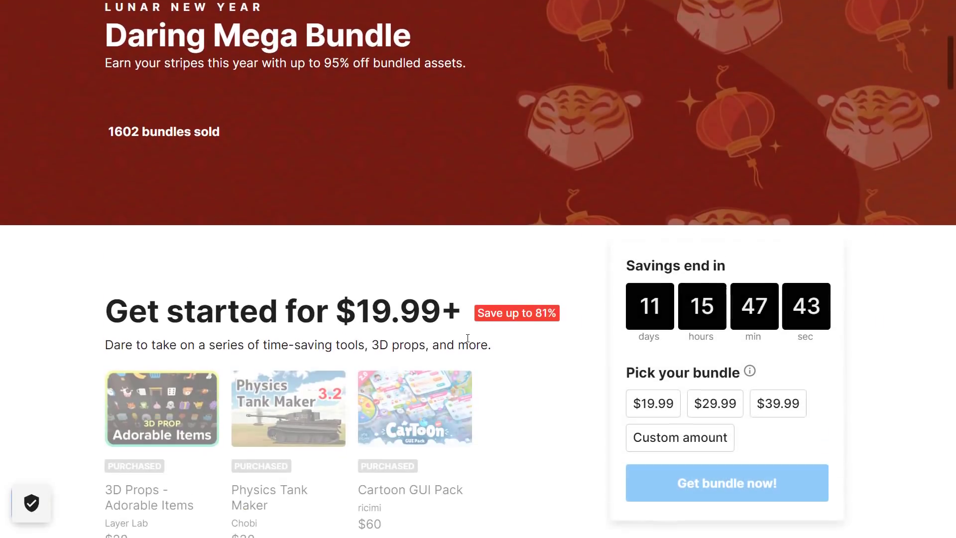
scroll(468, 337, down, 12)
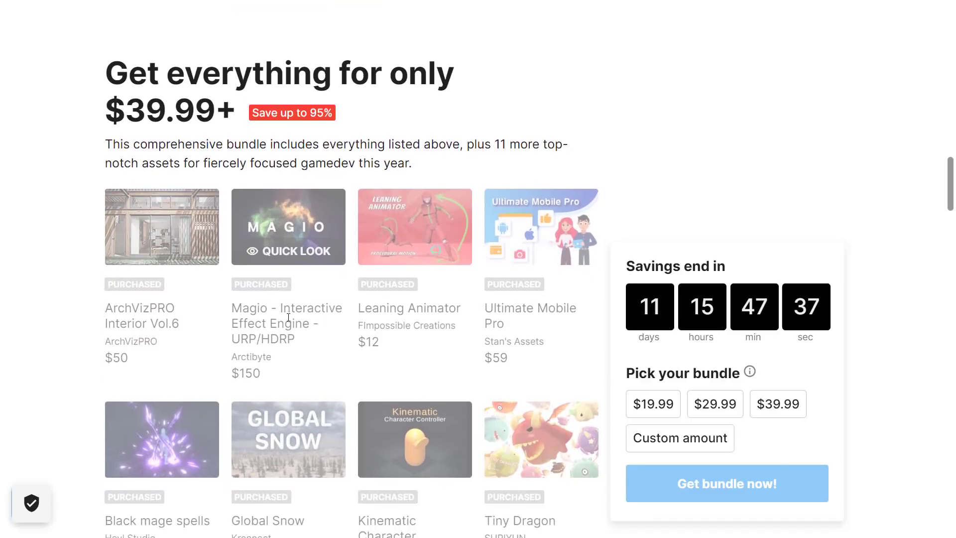
scroll(286, 260, down, 3)
scroll(286, 259, down, 3)
scroll(285, 259, up, 6)
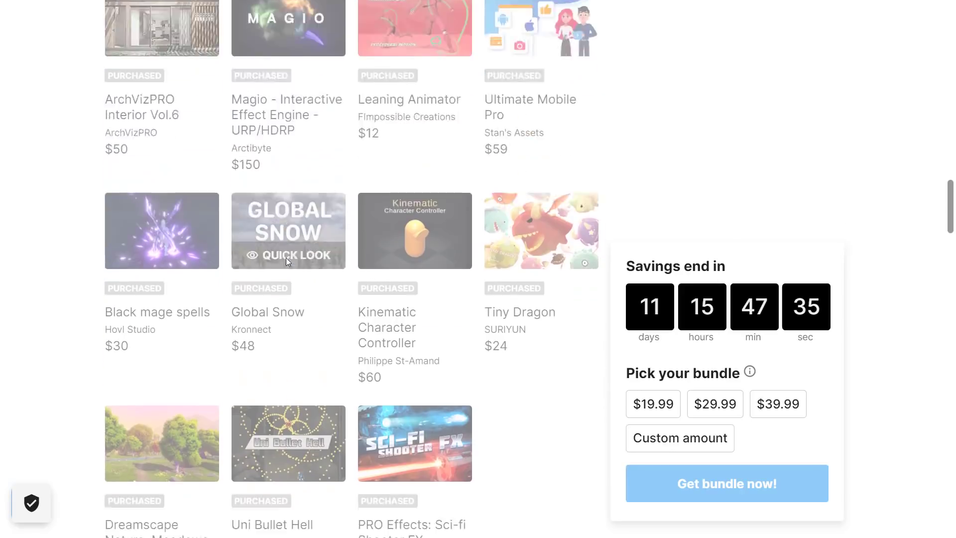
scroll(259, 375, up, 10)
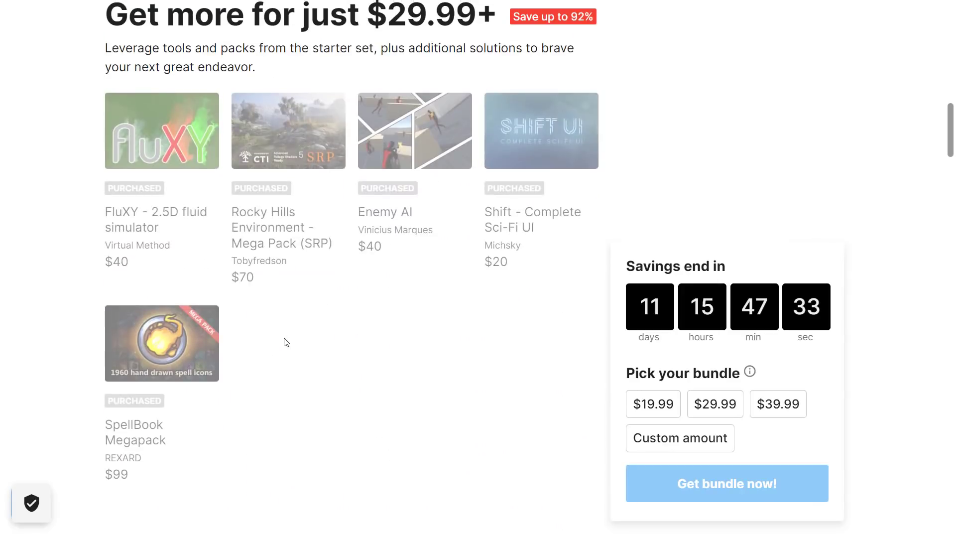
scroll(312, 315, up, 9)
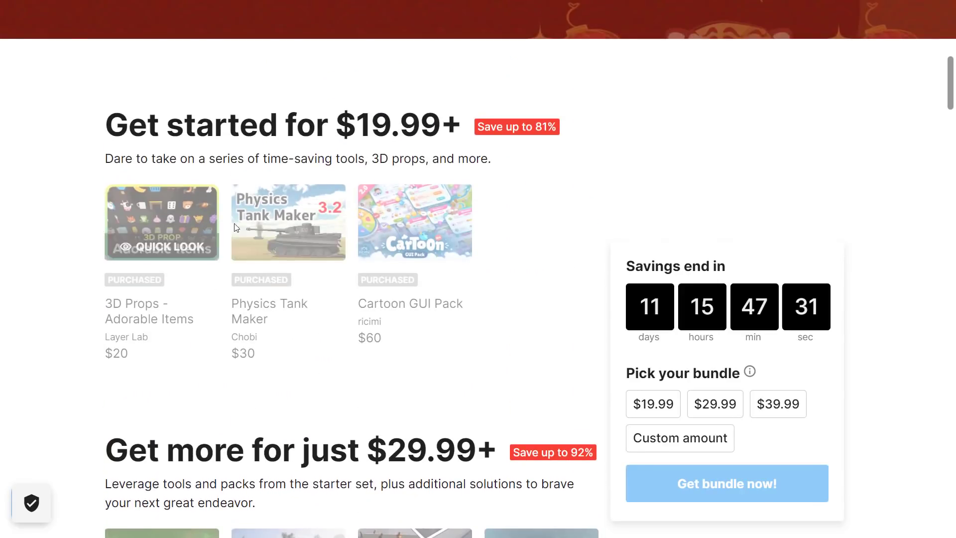
scroll(311, 282, up, 10)
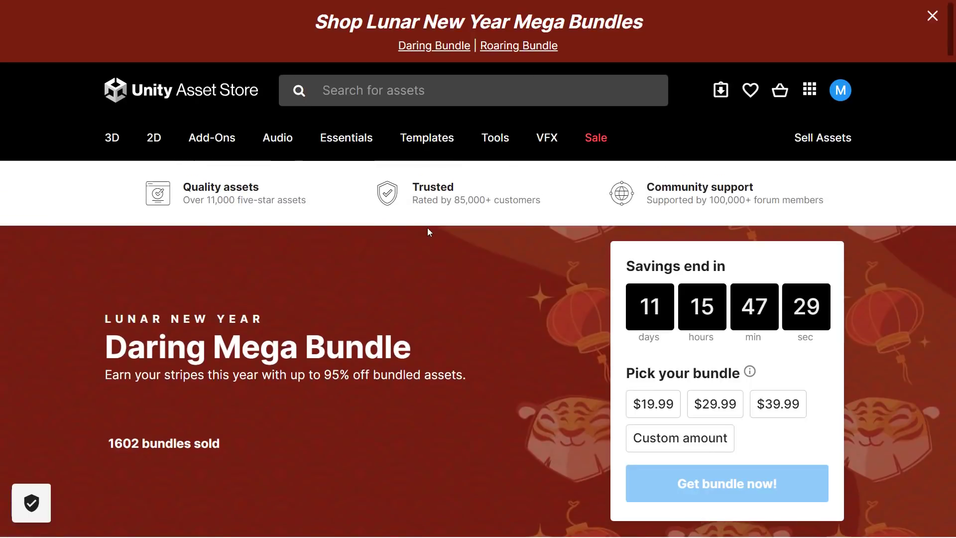
Go back to the Roaring Bundle and re-examine the assets in its $29.99 and $39.99 tiers
click(508, 46)
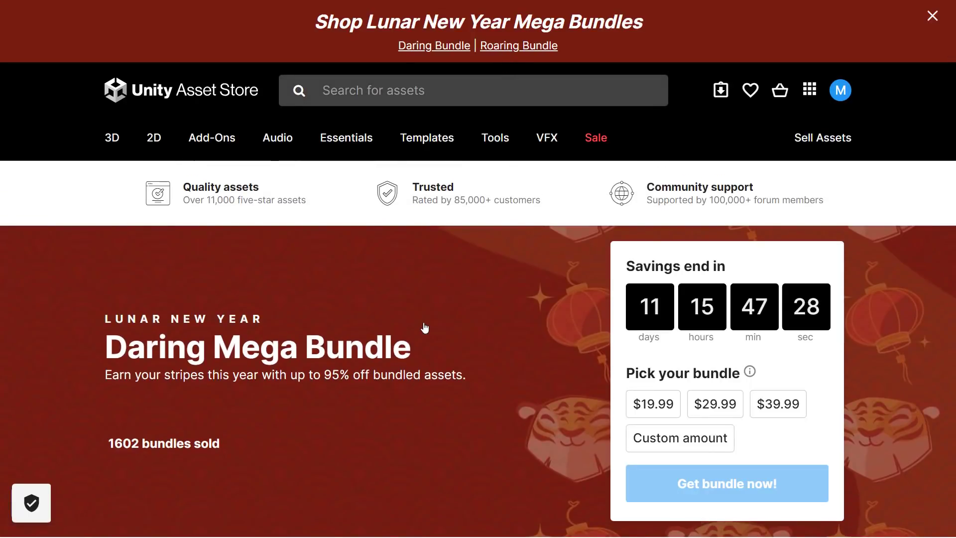
scroll(426, 327, down, 16)
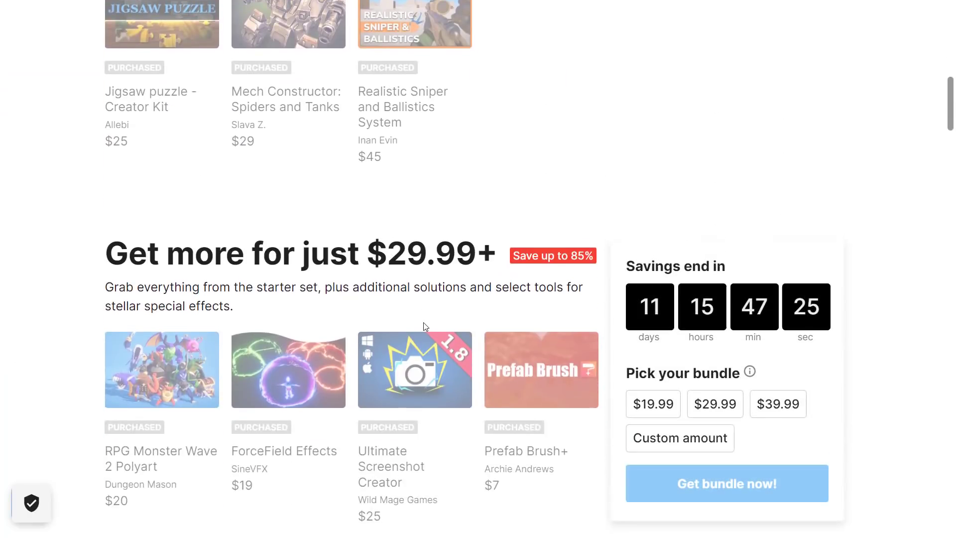
scroll(426, 327, down, 16)
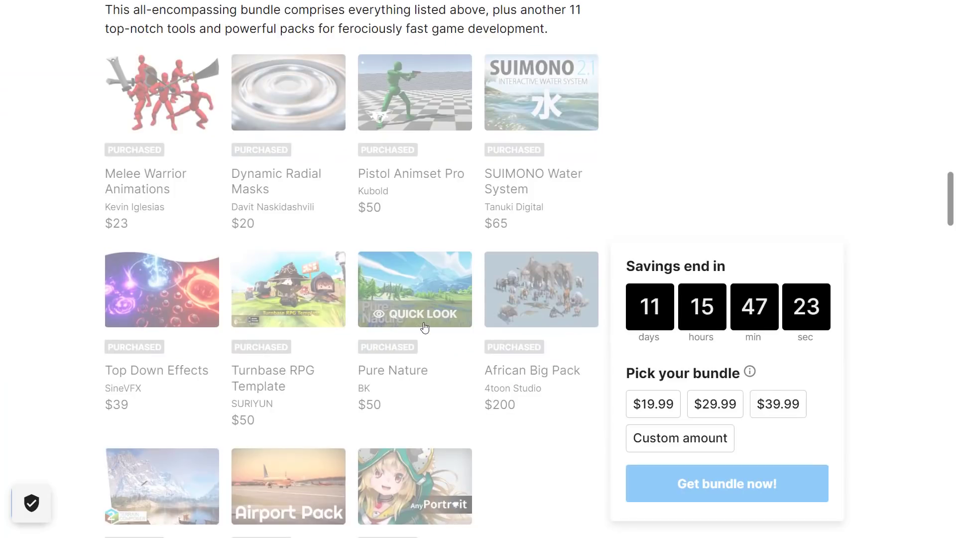
scroll(424, 324, down, 3)
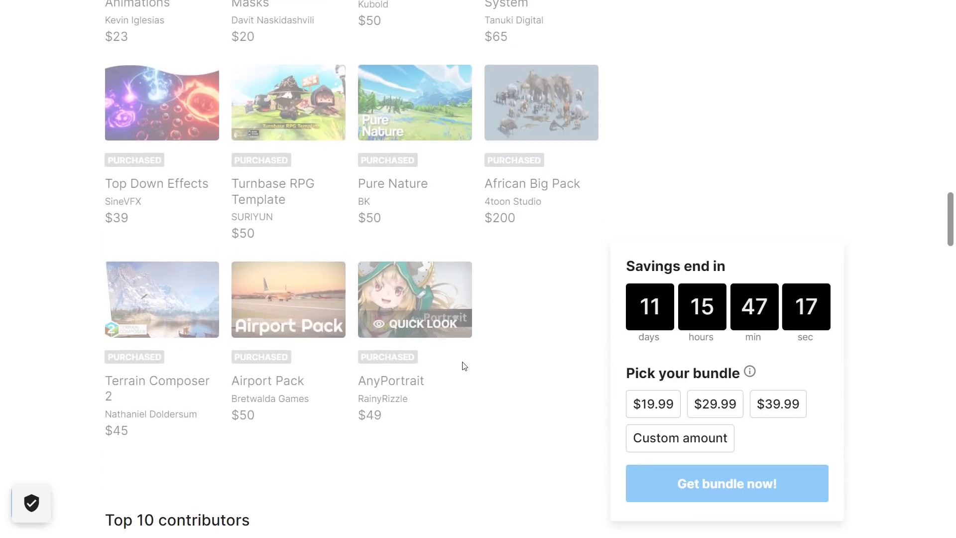
scroll(464, 386, up, 1)
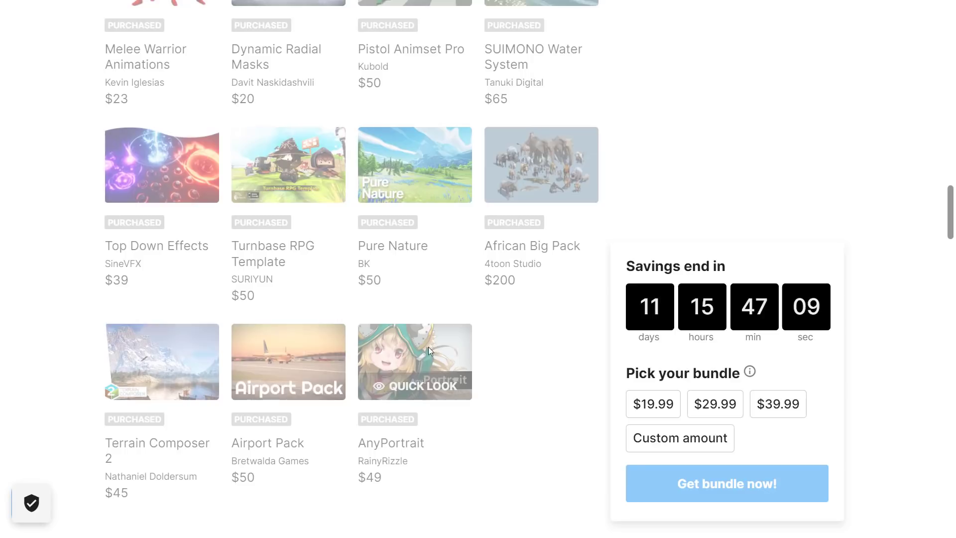
scroll(495, 366, up, 4)
scroll(497, 367, up, 3)
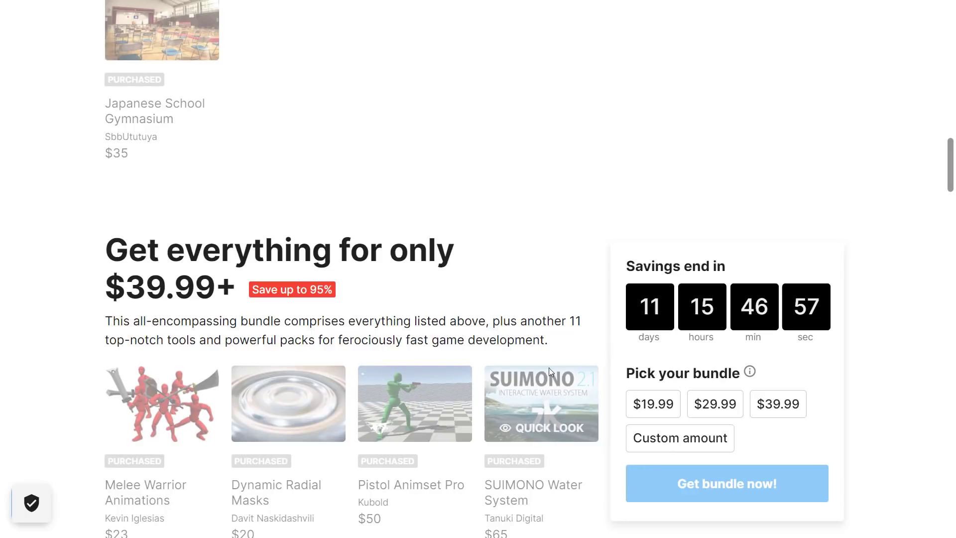
mouse_move(541, 426)
scroll(537, 387, up, 8)
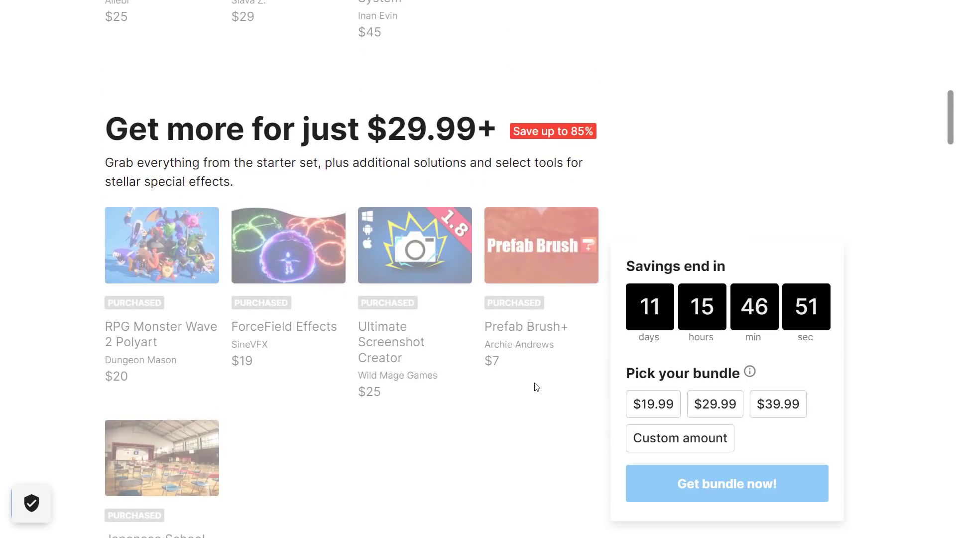
scroll(593, 342, down, 12)
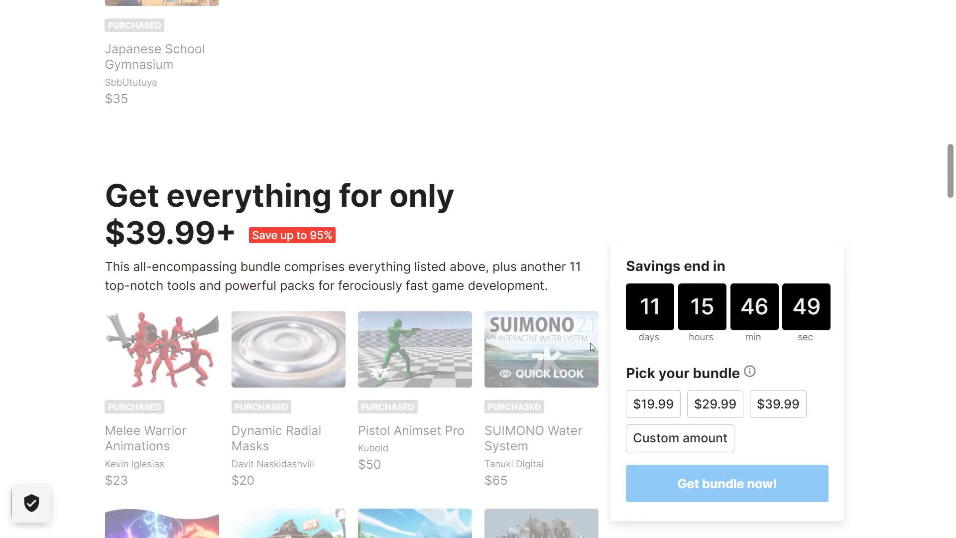